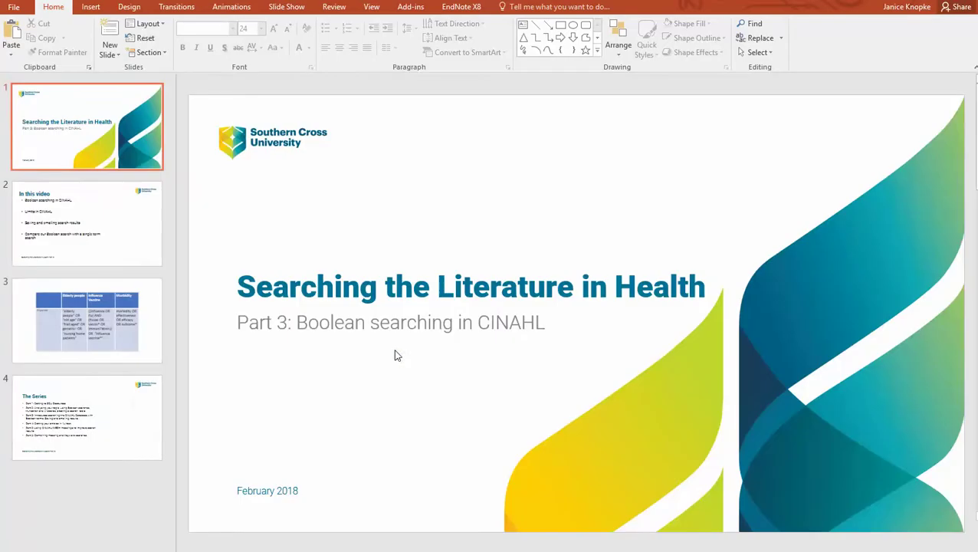
Step: Go to PowerPoint's 'Add to search table' slide, then show the SCU Journal articles & databases guide in Firefox
click(129, 316)
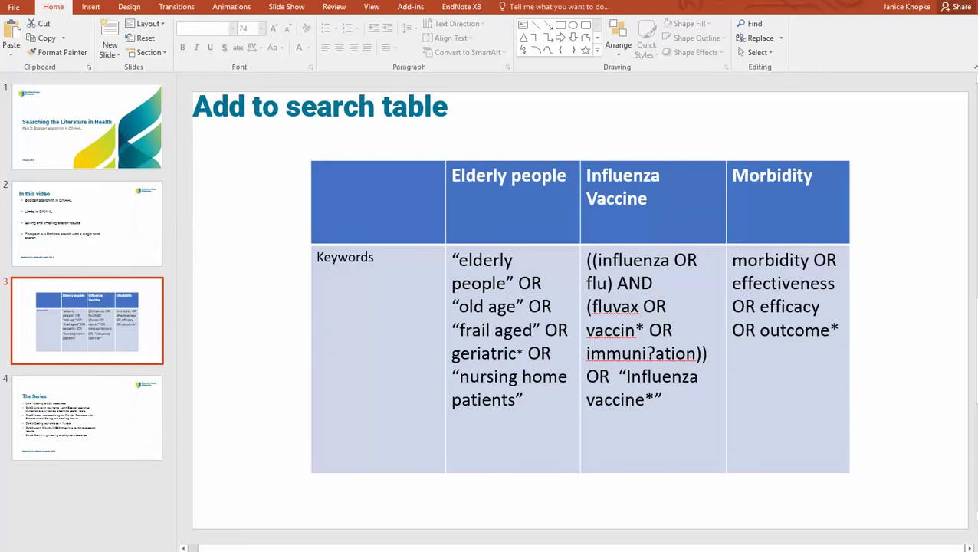
click(479, 541)
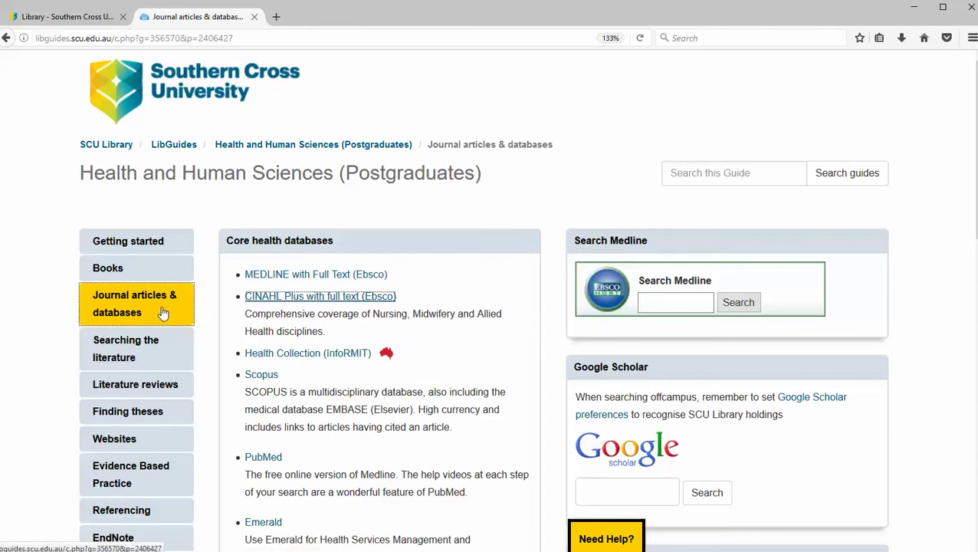
Step: Open 'CINAHL Plus with full text (Ebsco)' from the Core health databases list
click(323, 297)
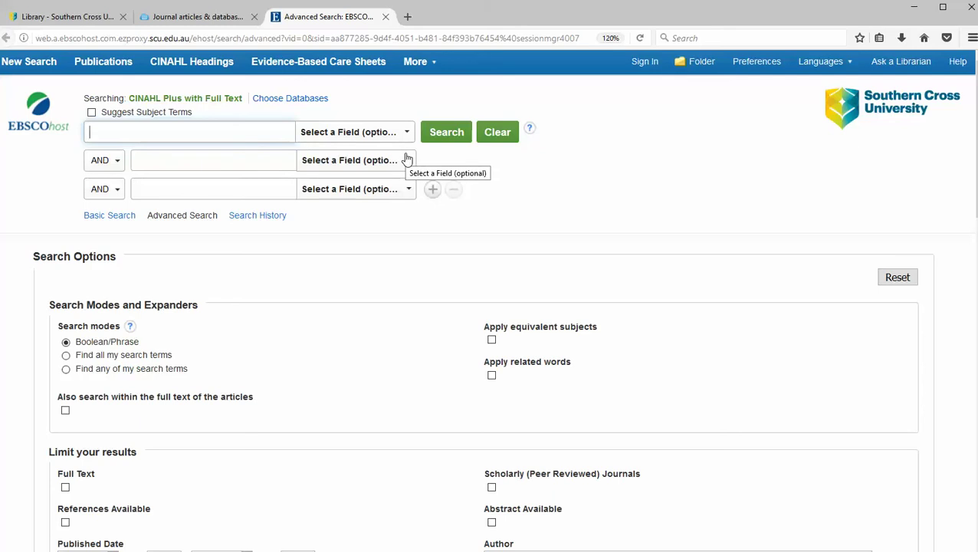
Step: Add two rows to the Advanced Search form, giving five AND-joined search boxes
click(431, 190)
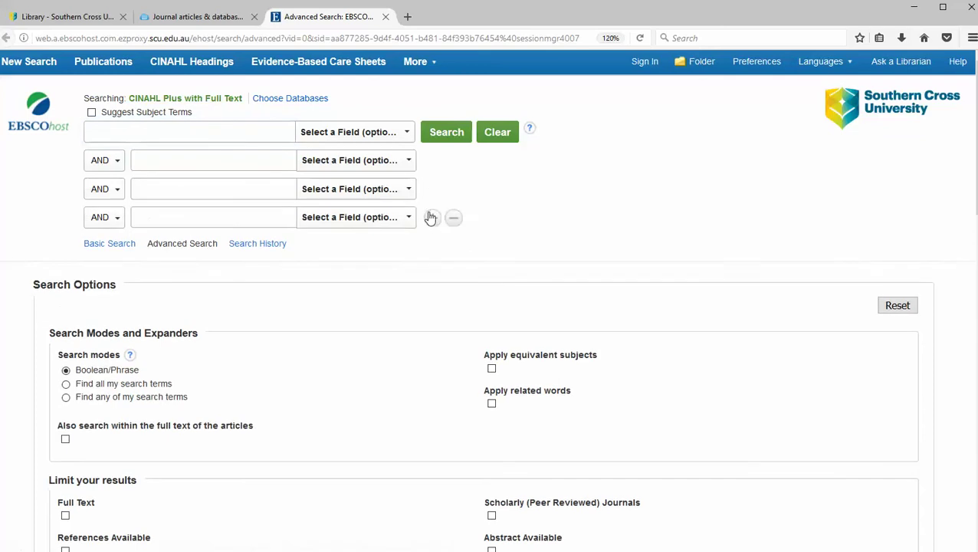
click(431, 218)
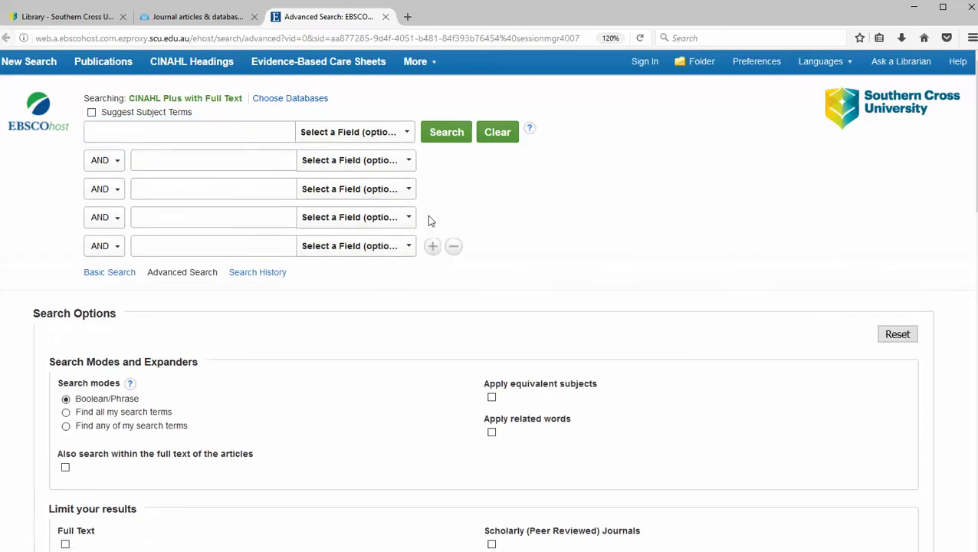
click(116, 163)
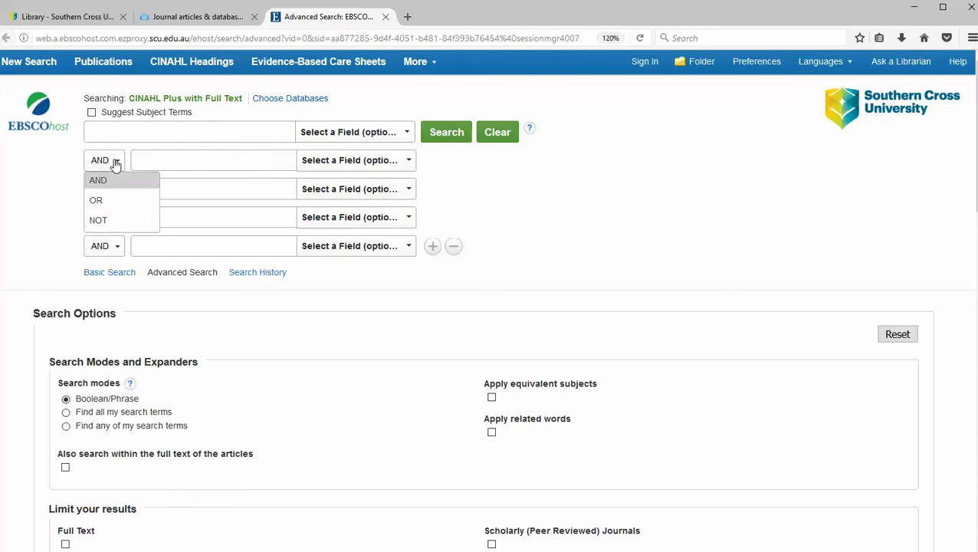
click(164, 133)
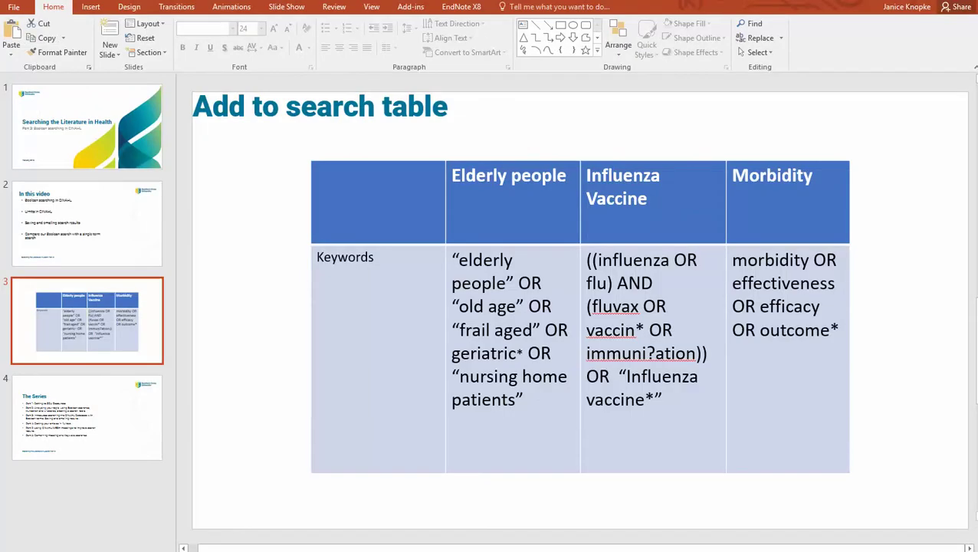
Step: Copy the Elderly people keywords from the slide table into the first CINAHL search box
click(527, 400)
drag(527, 399, 453, 261)
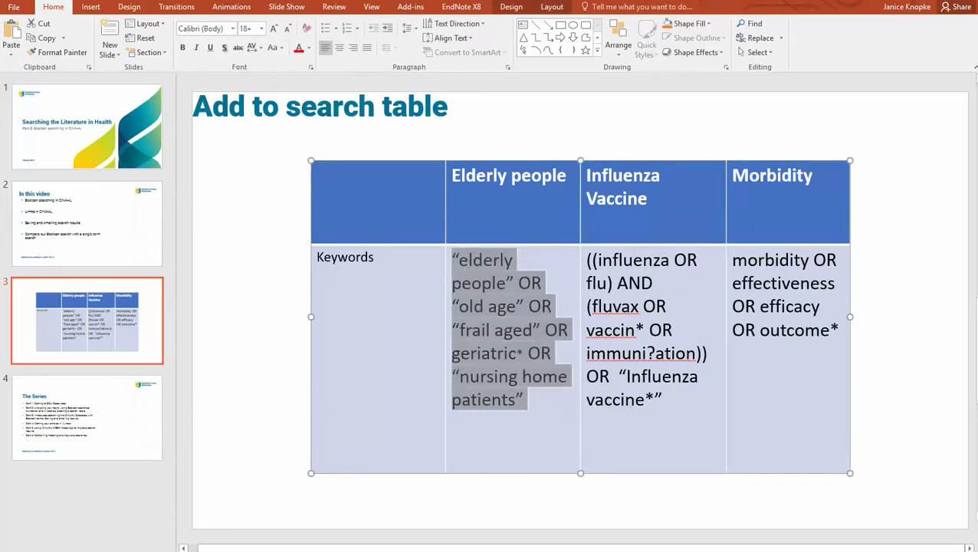
key(alt+Tab)
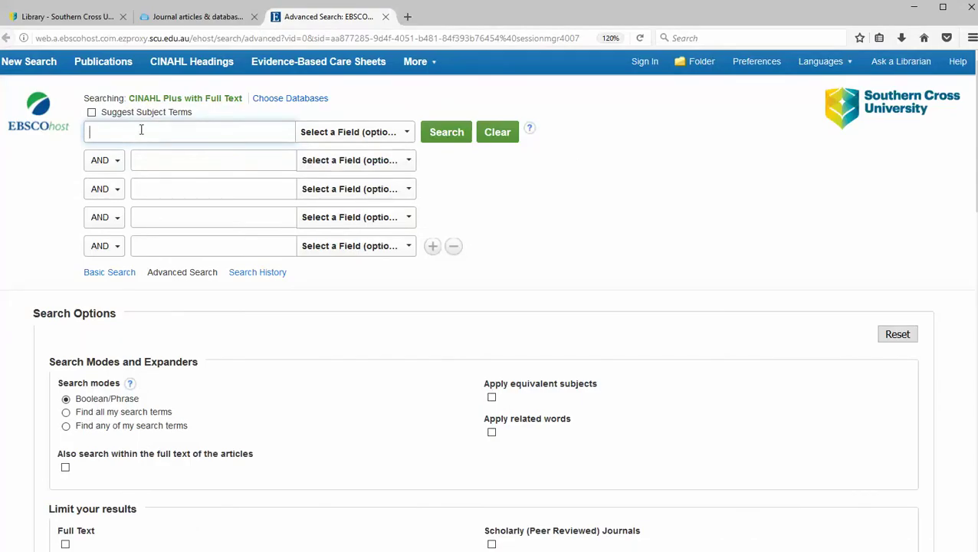
key(ctrl+v)
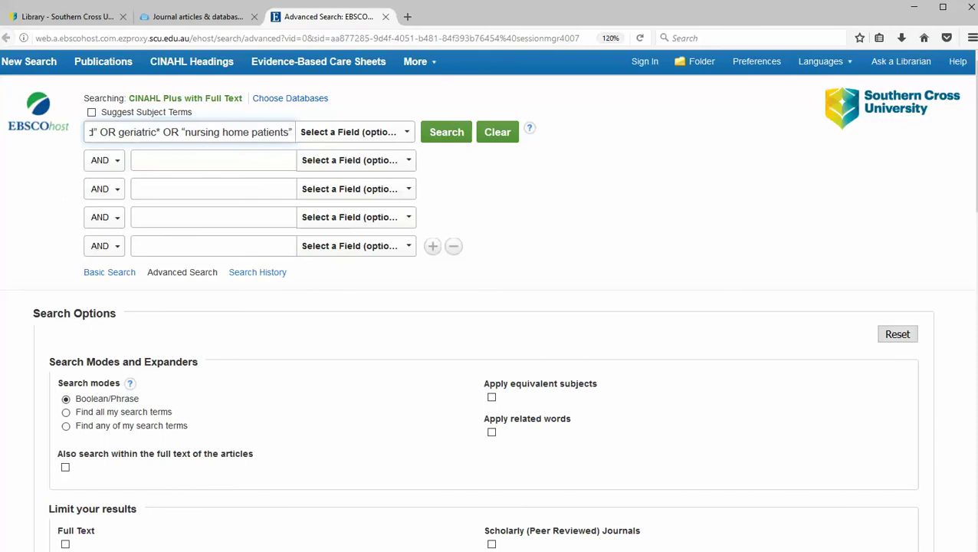
Step: Copy the Influenza Vaccine keywords from the slide table into the second search box
key(alt+Tab)
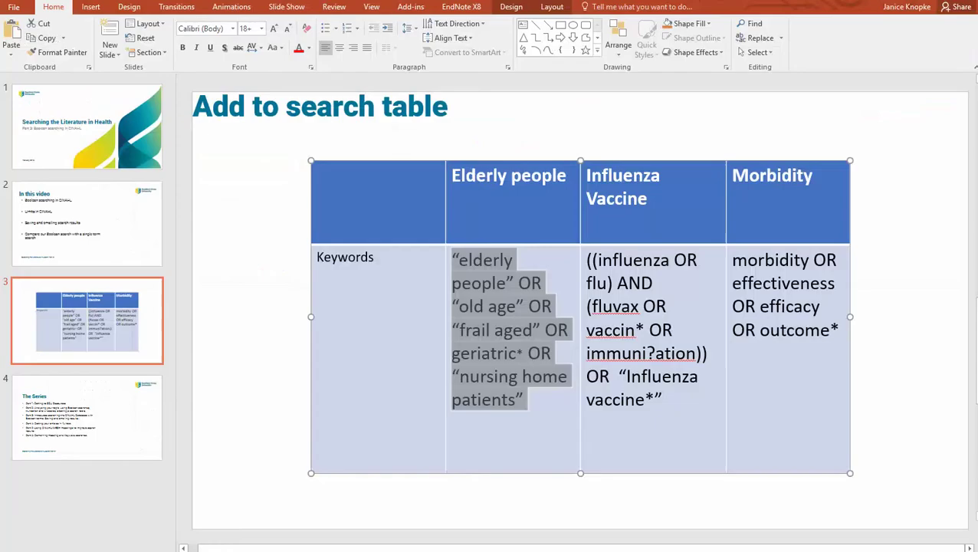
click(646, 406)
key(End)
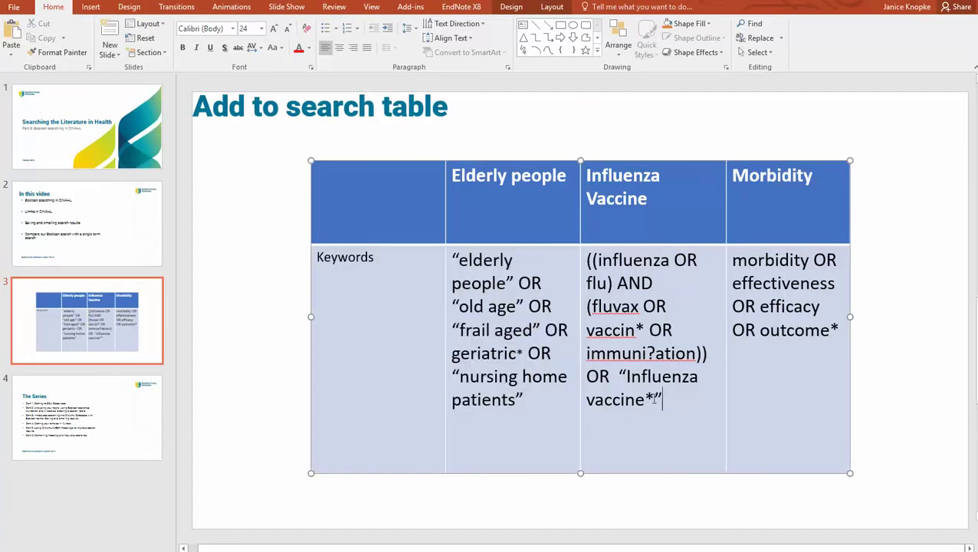
key(shift+Up)
key(shift+Up)
key(shift+Up)
key(shift+Up)
key(shift+Up)
key(shift+Up)
key(shift+Home)
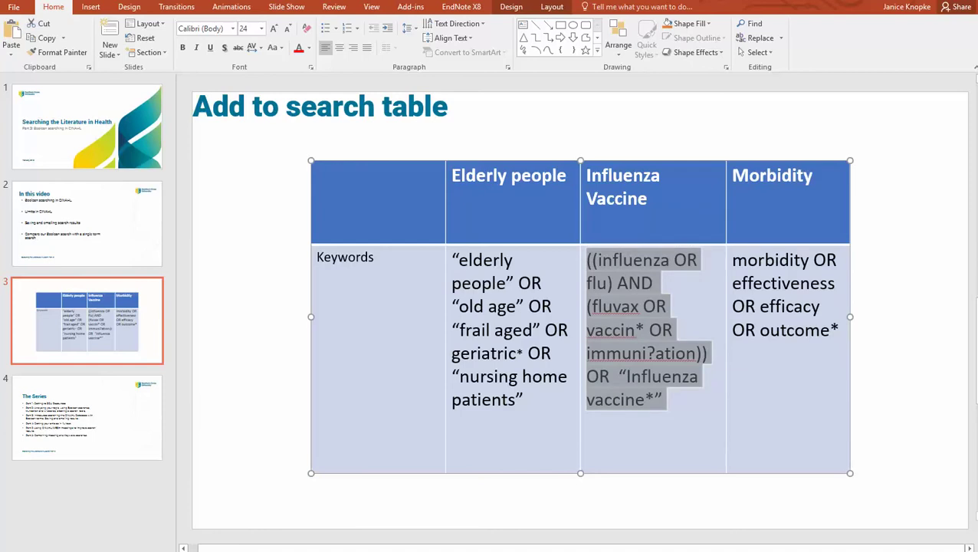
key(alt+Tab)
click(138, 158)
key(ctrl+v)
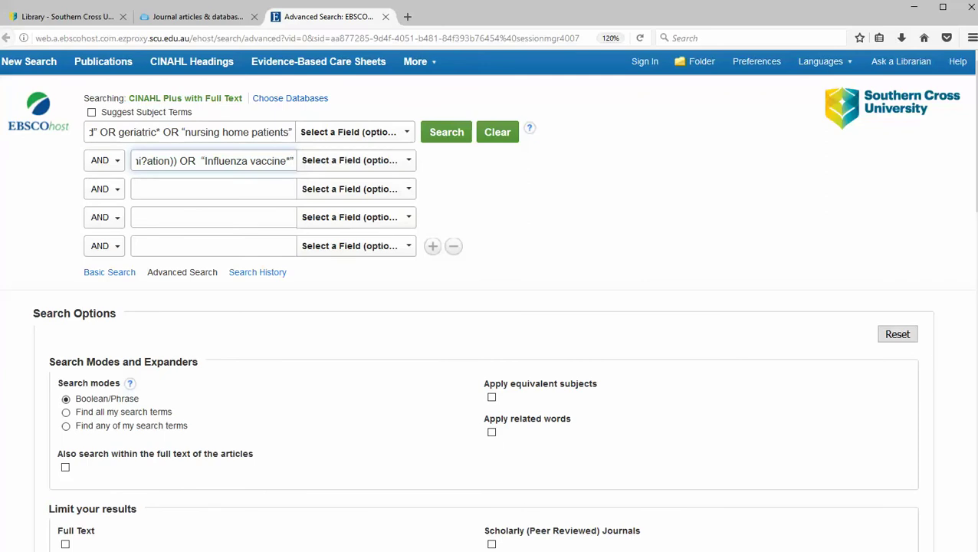
key(alt+Tab)
Step: Paste the Morbidity keywords (morbidity OR effectiveness OR efficacy OR outcome*) into the third search box
click(805, 332)
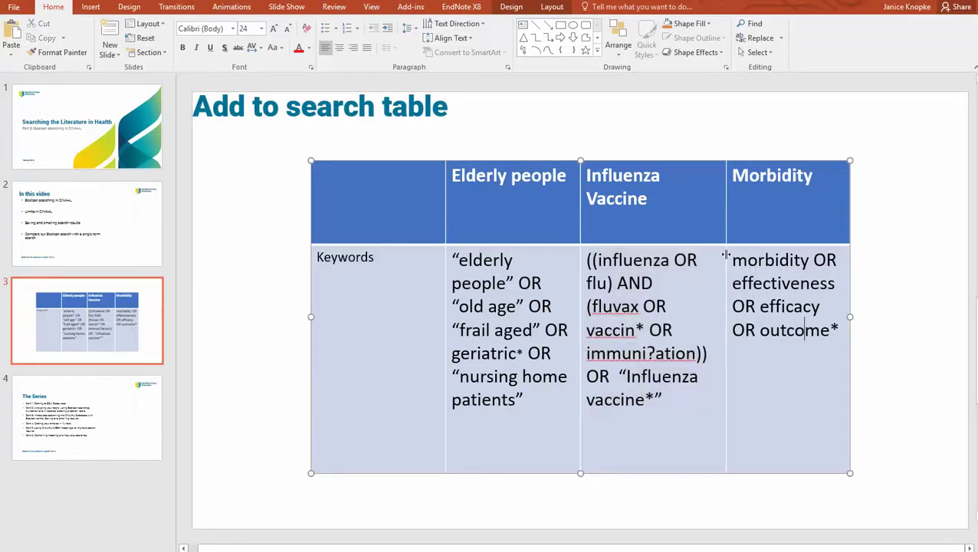
drag(733, 260, 840, 261)
triple_click(752, 321)
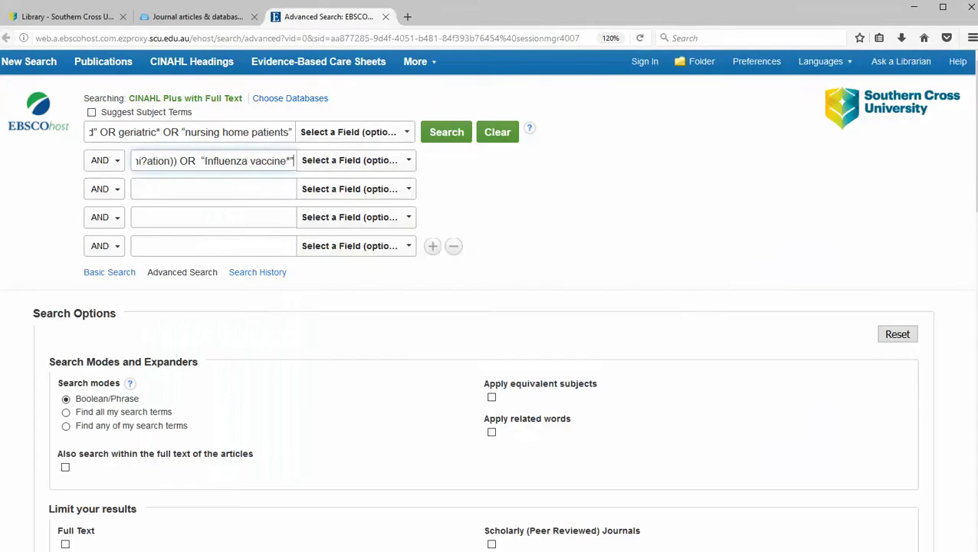
click(153, 184)
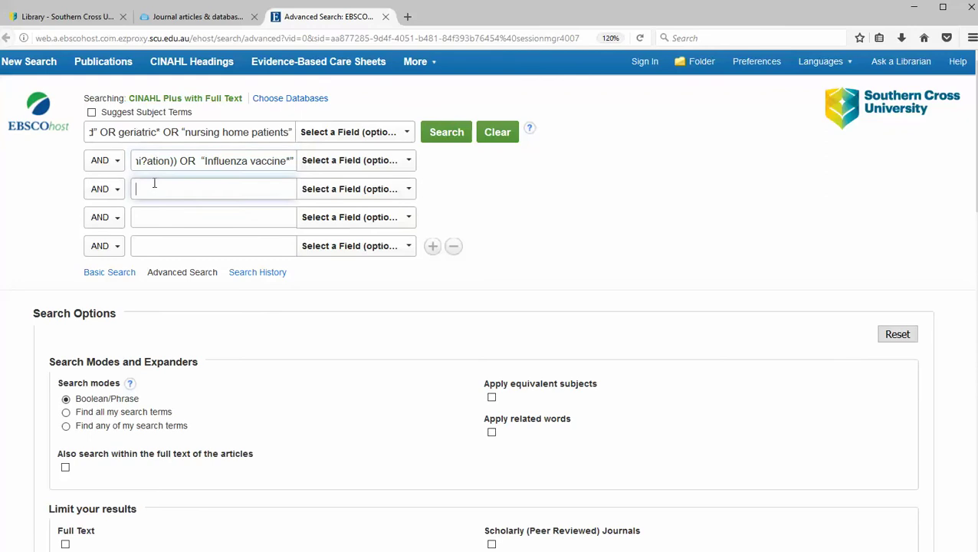
text(effectiveness OR efficacy OR outcome*)
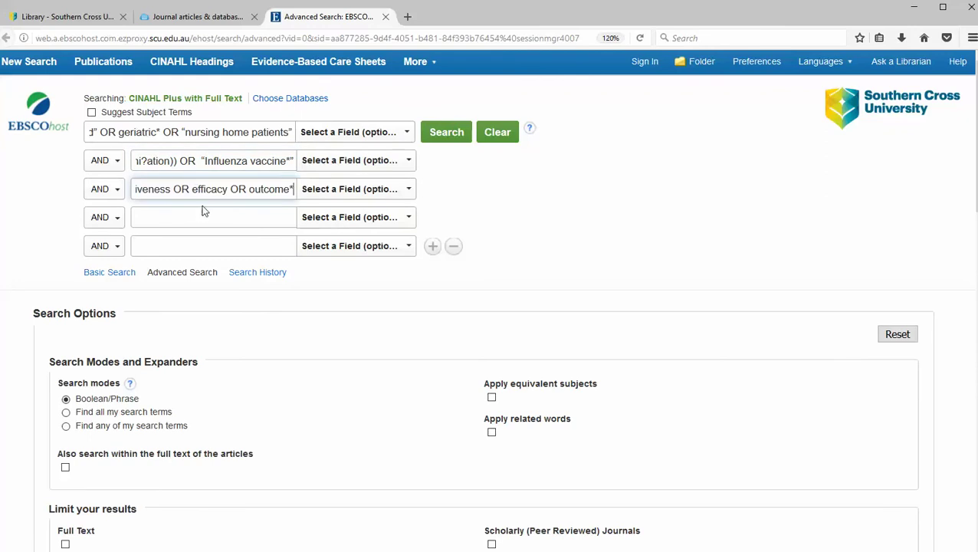
scroll(492, 330, down, 2)
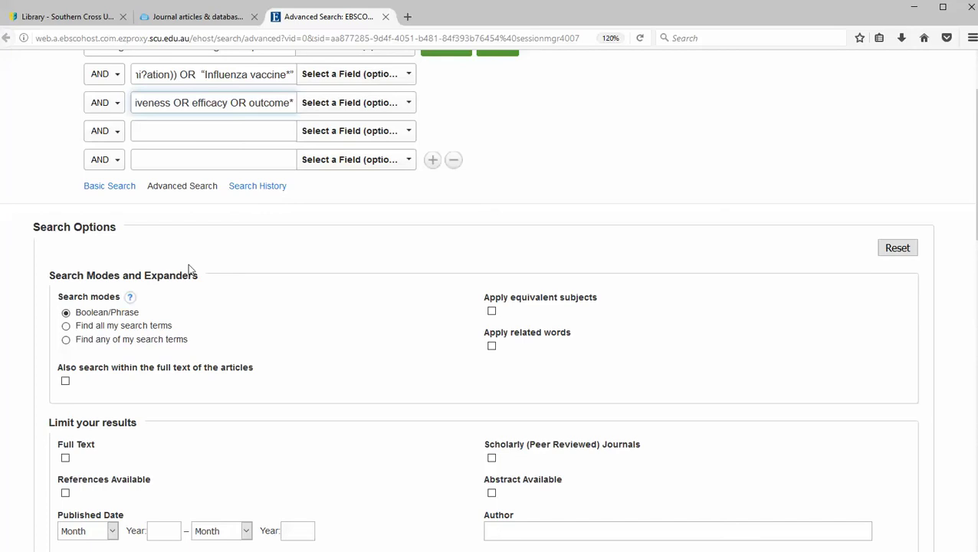
scroll(398, 435, down, 2)
click(162, 444)
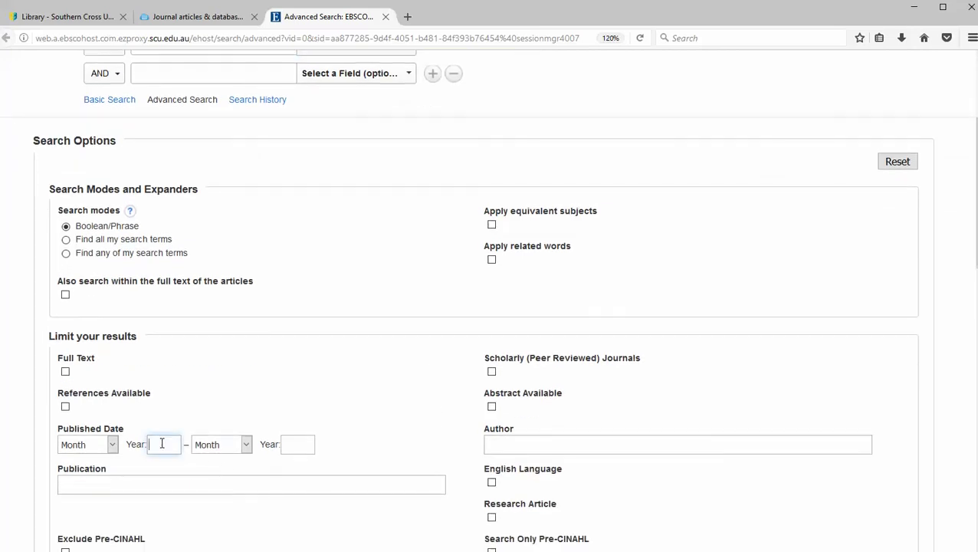
text(2)
click(159, 461)
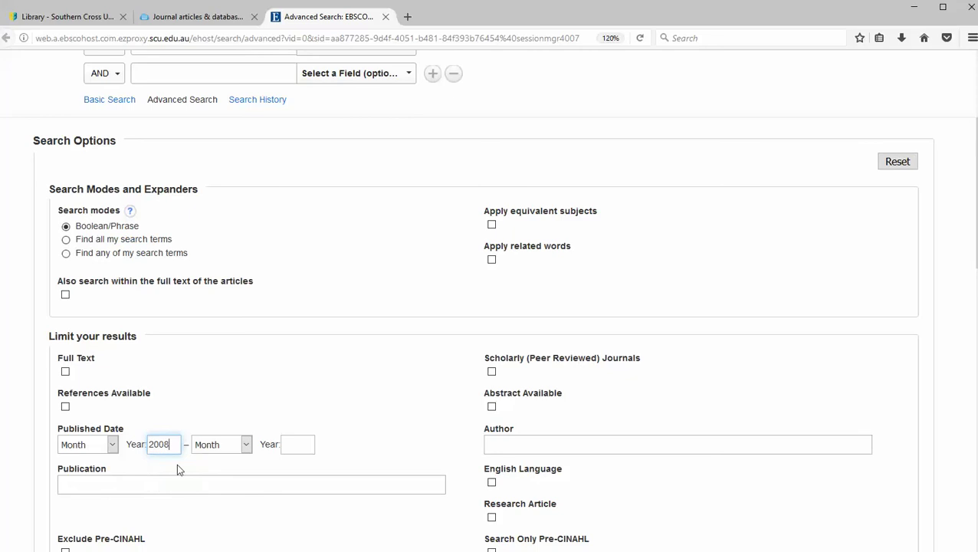
click(493, 372)
scroll(670, 395, up, 4)
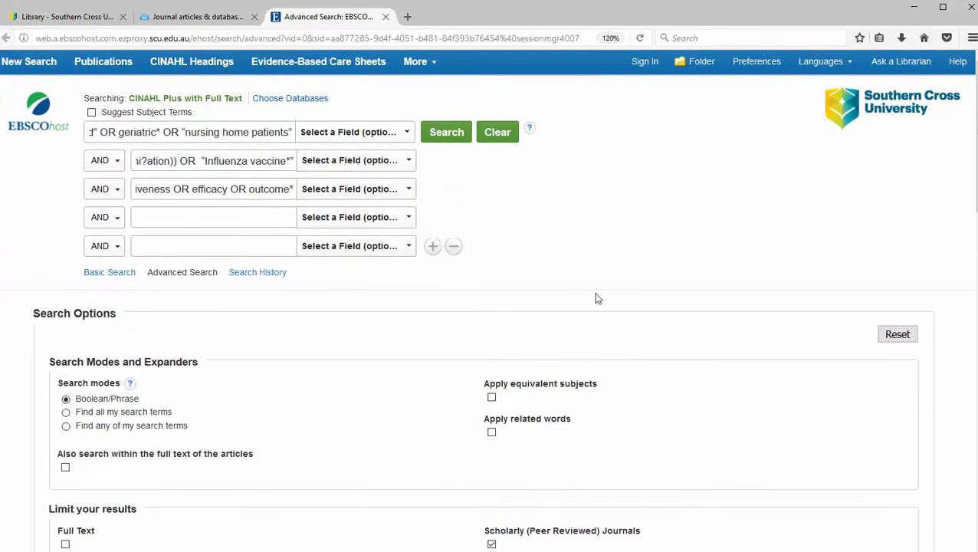
Step: Run the search and list its 105 results 20 per page, sorted by relevance
click(447, 131)
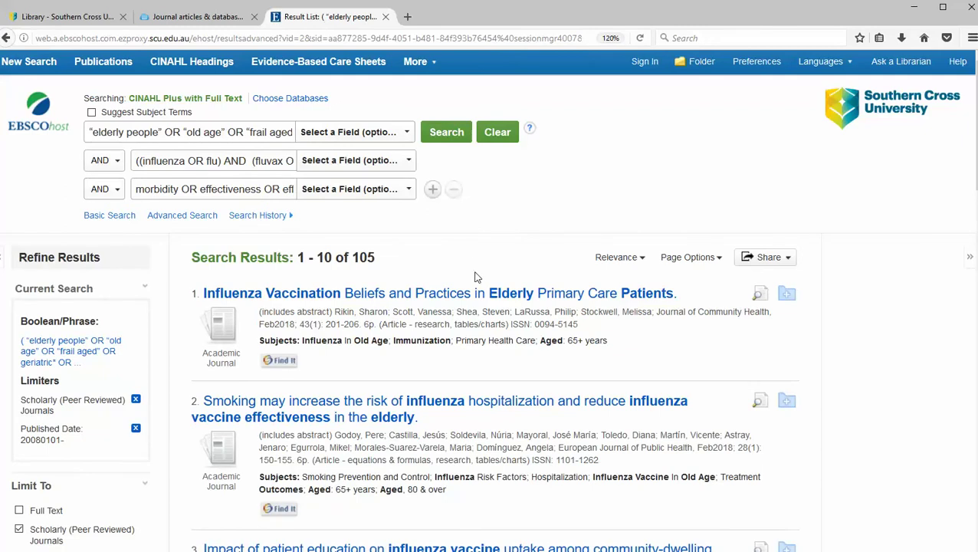
scroll(475, 276, down, 2)
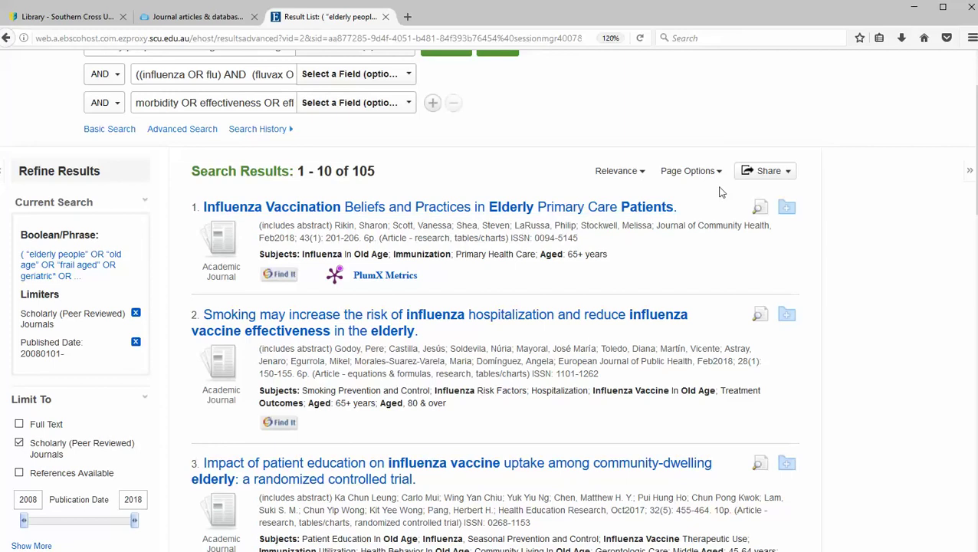
click(719, 173)
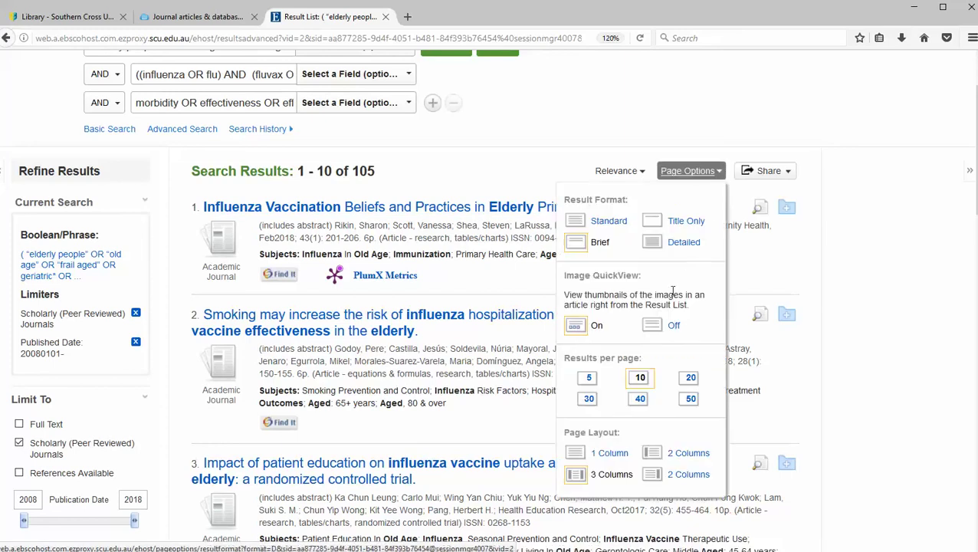
click(691, 378)
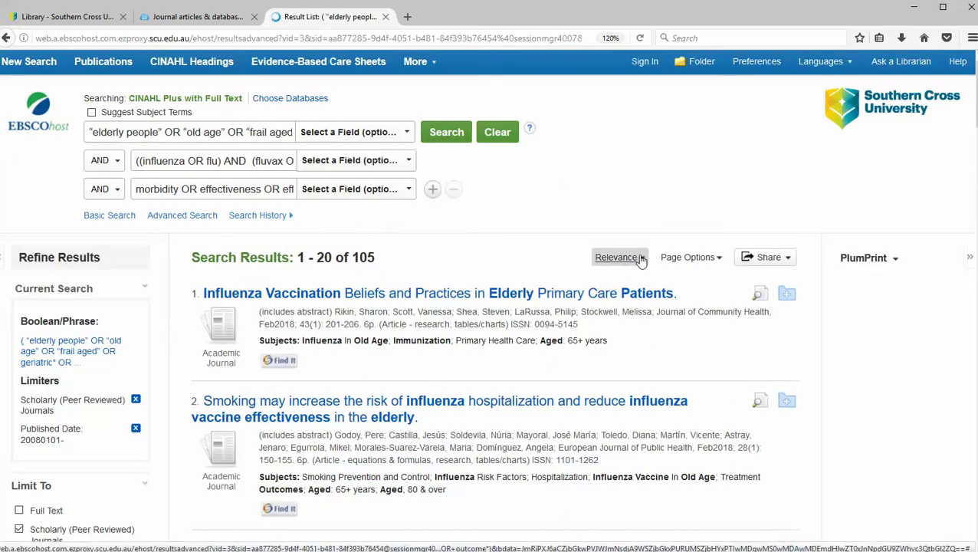
click(640, 258)
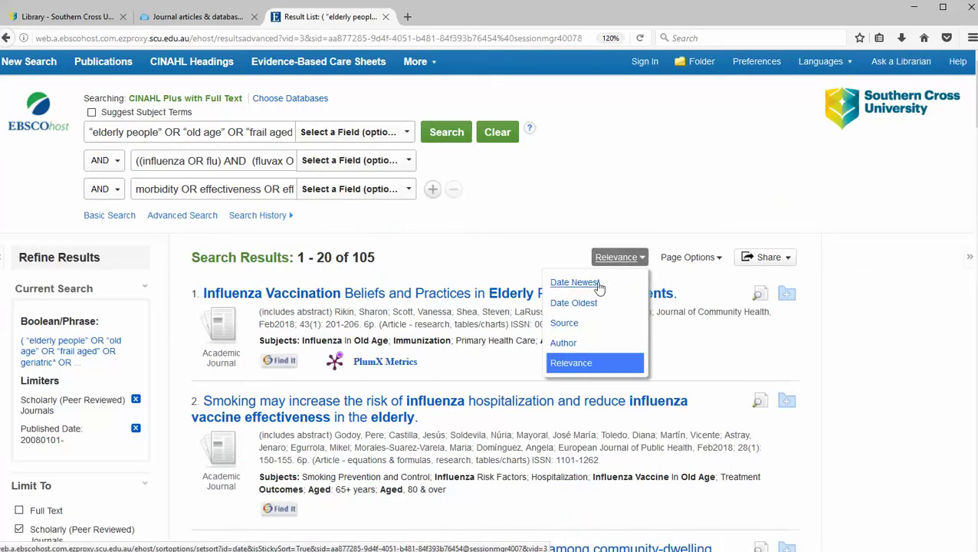
click(717, 313)
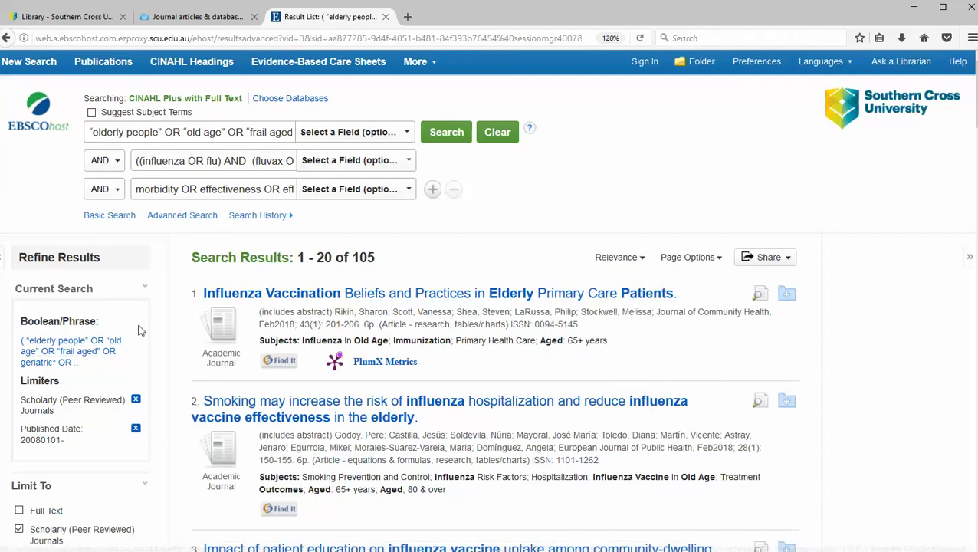
scroll(138, 329, down, 3)
Step: Refine results by the major subject heading 'influenza vaccine', leaving 63 articles
scroll(119, 378, down, 1)
scroll(119, 378, down, 2)
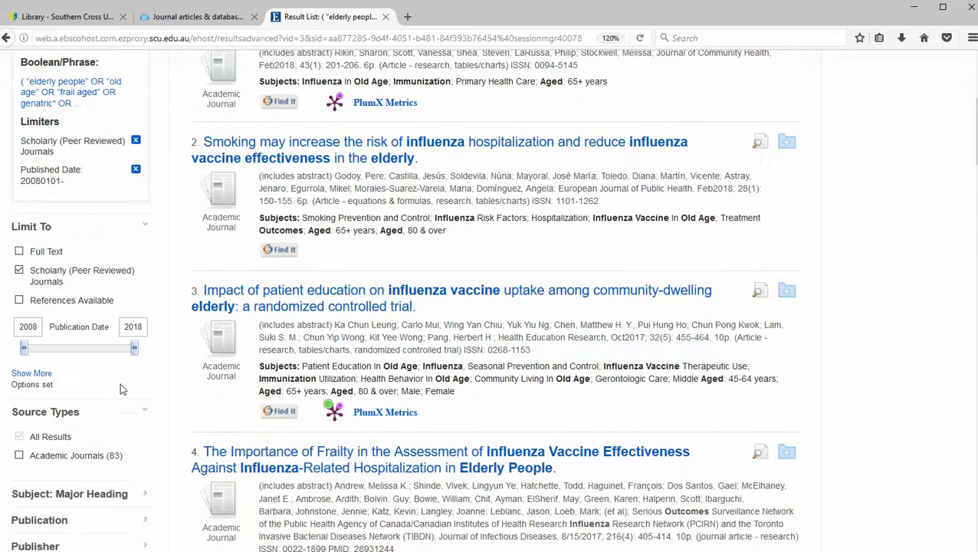
scroll(122, 391, down, 3)
scroll(122, 391, down, 1)
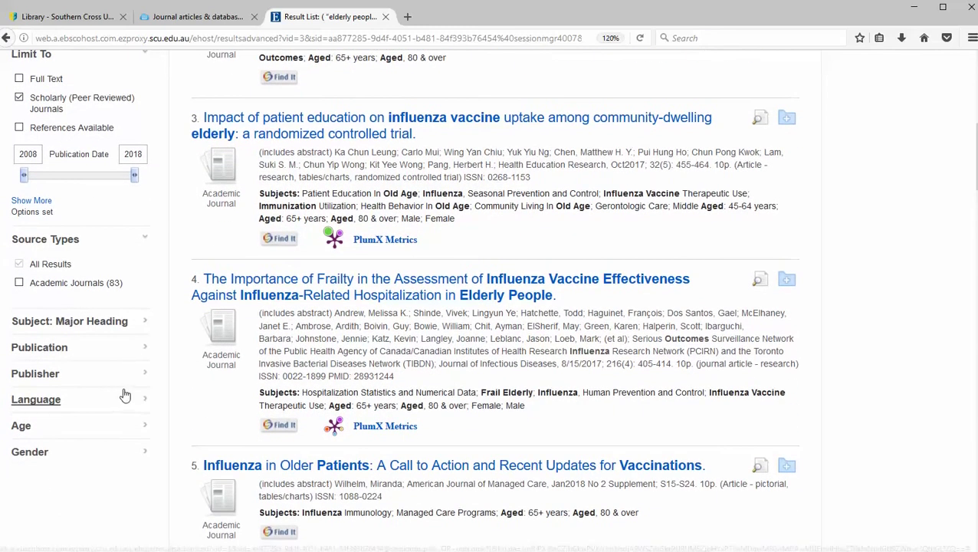
click(145, 322)
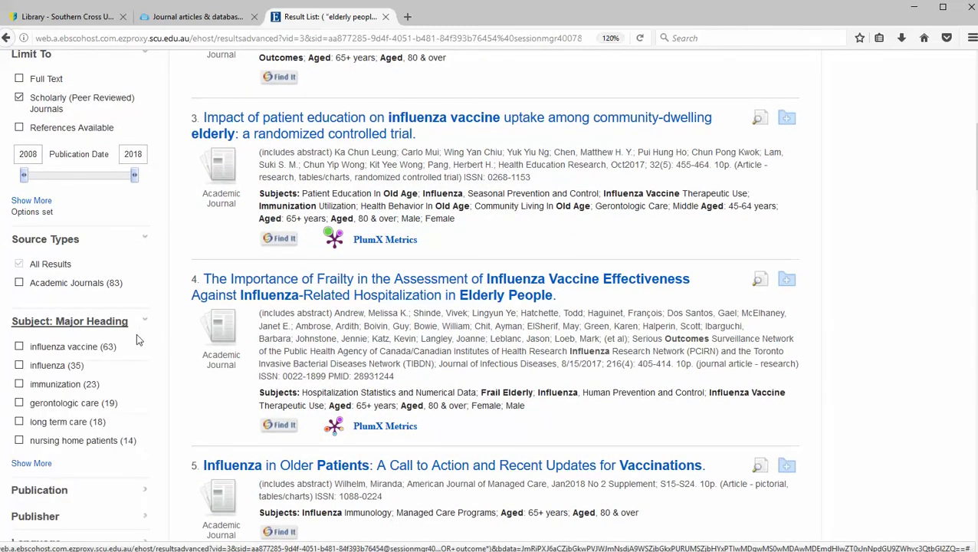
click(140, 493)
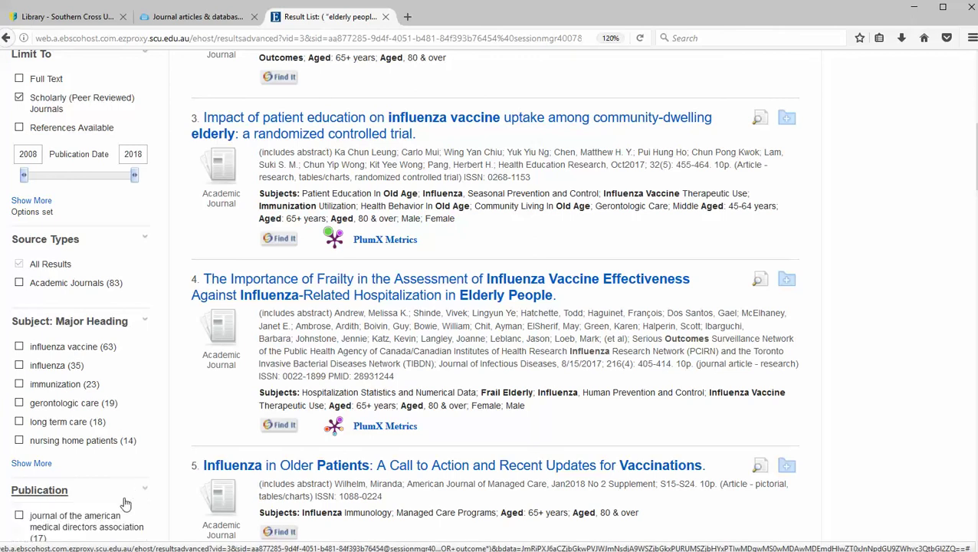
scroll(127, 502, down, 2)
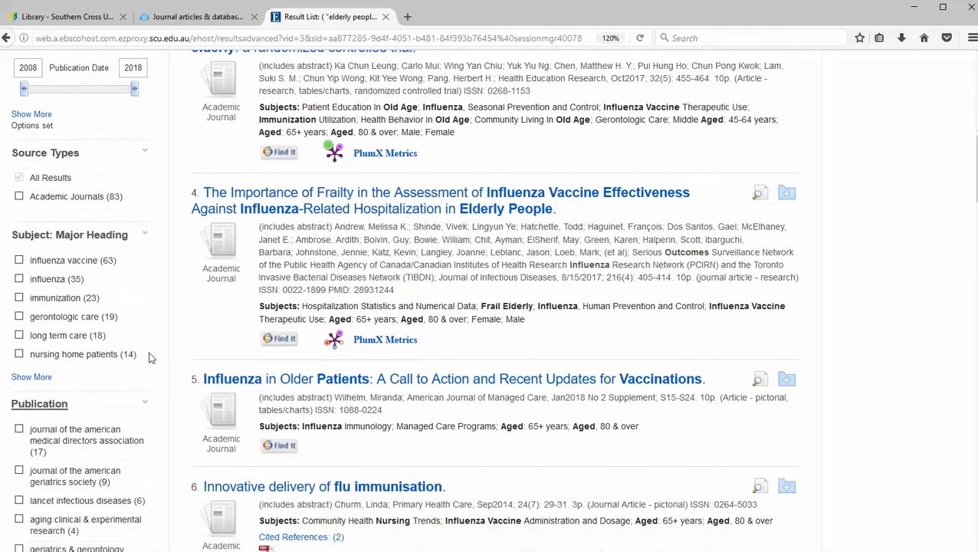
click(19, 261)
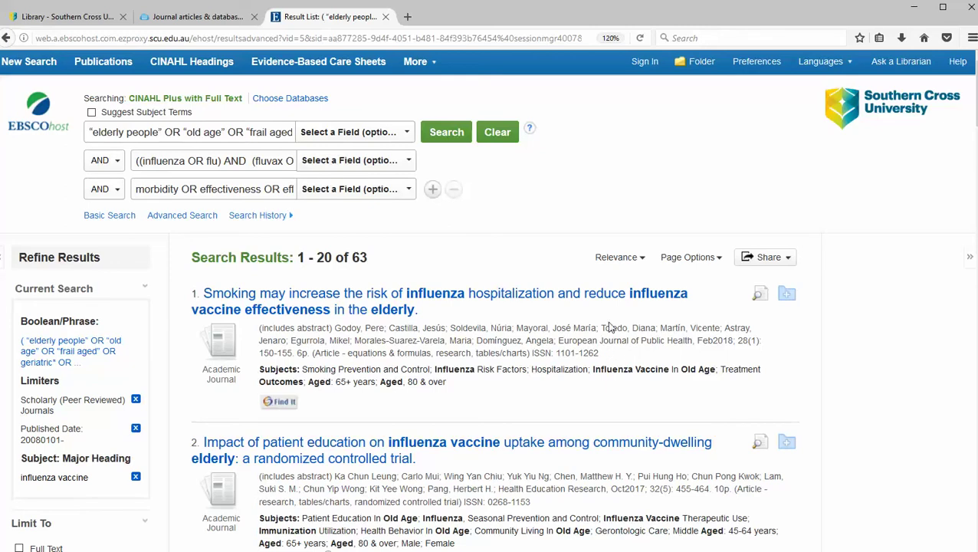
scroll(611, 328, down, 2)
scroll(611, 328, down, 9)
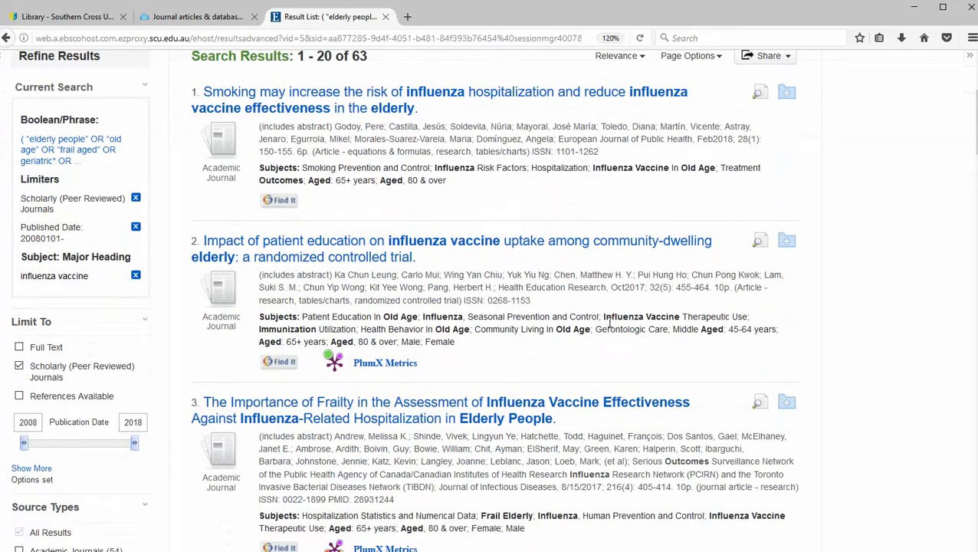
scroll(610, 323, down, 1)
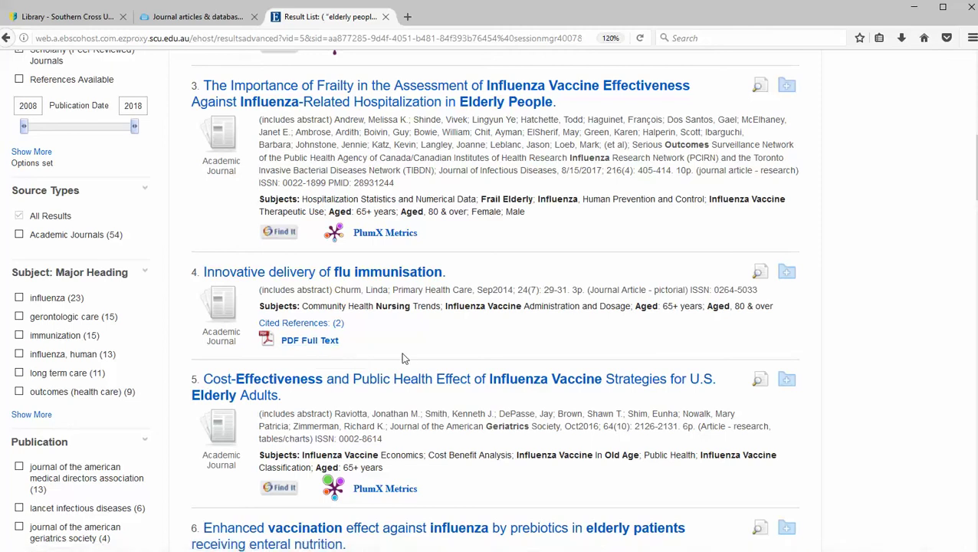
scroll(301, 338, up, 2)
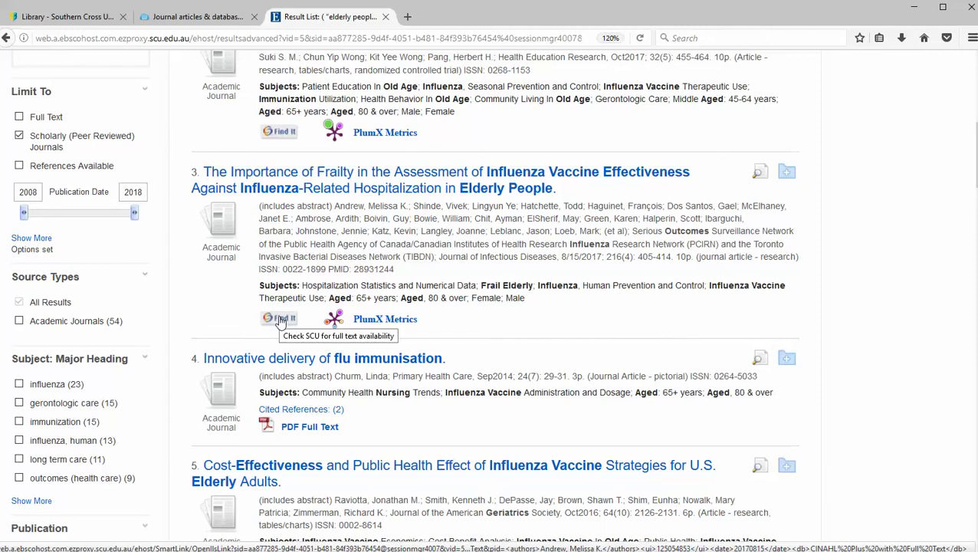
scroll(759, 426, up, 3)
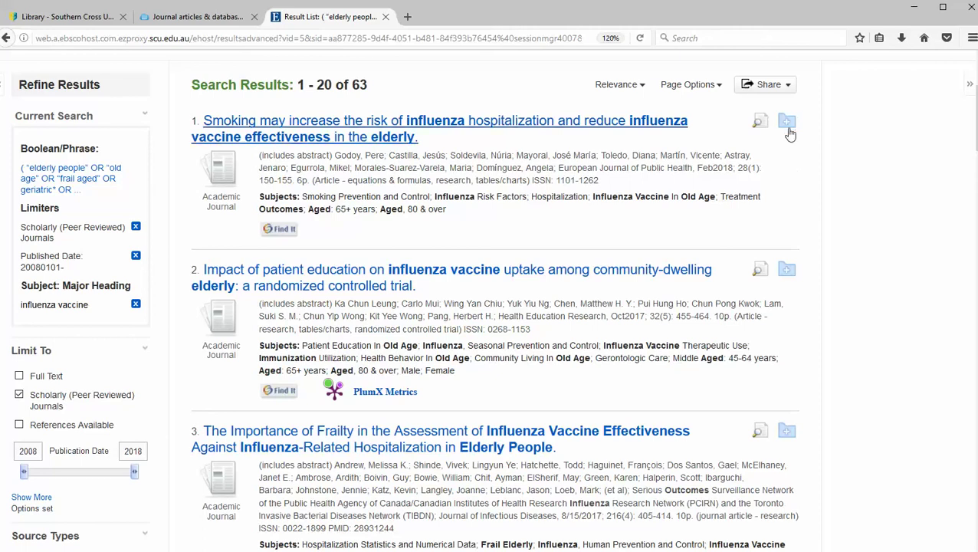
Step: Add the first two articles plus results 5 and 7 to the folder
click(787, 122)
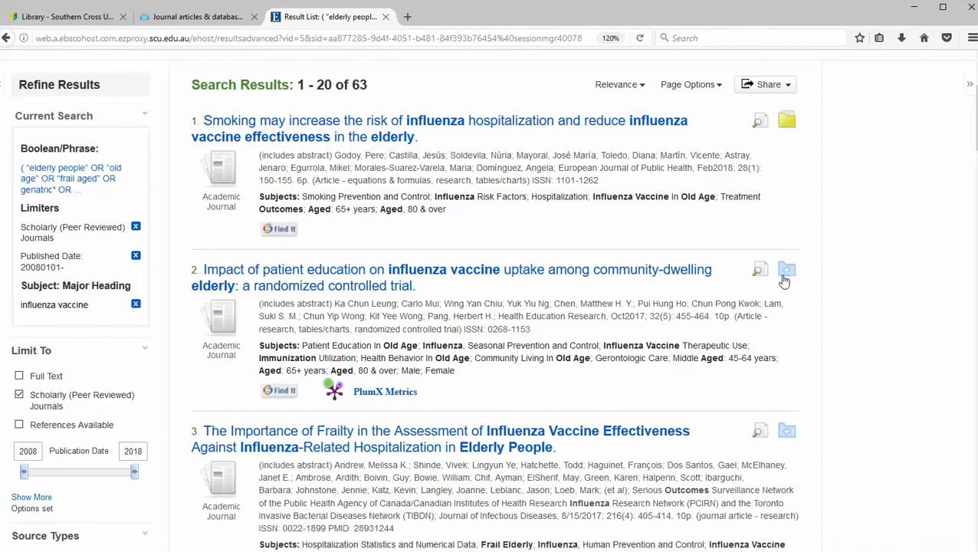
click(787, 270)
scroll(821, 308, down, 3)
scroll(823, 312, down, 5)
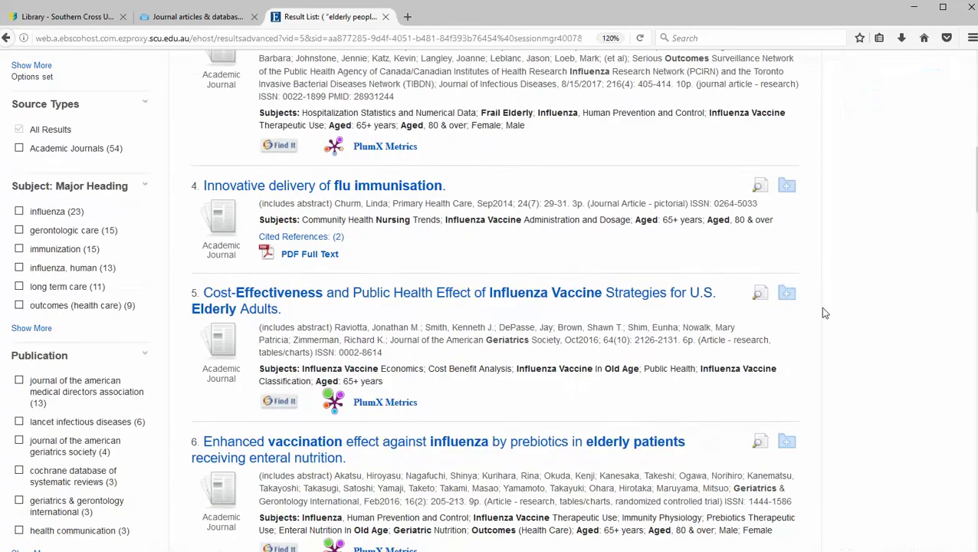
click(789, 298)
scroll(793, 312, down, 5)
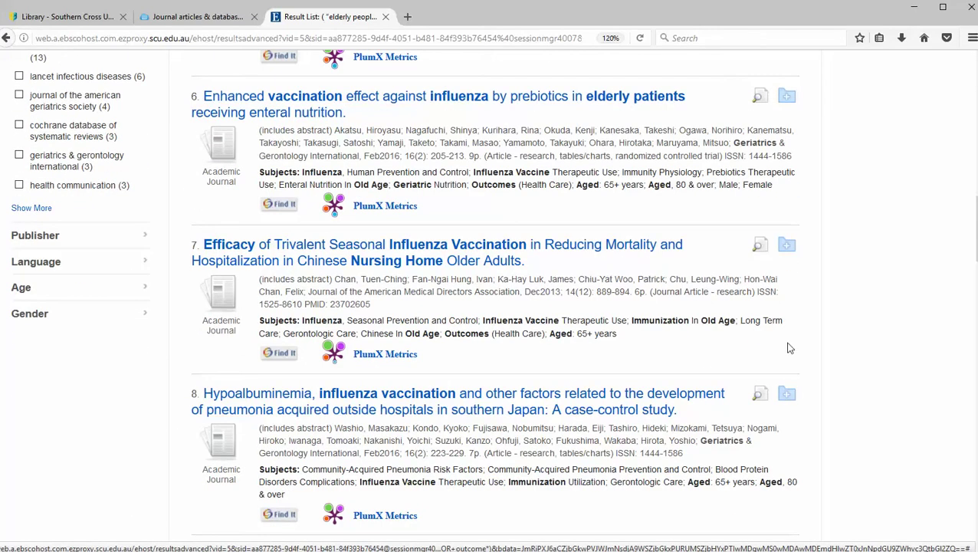
click(790, 246)
scroll(797, 296, down, 3)
scroll(800, 296, down, 7)
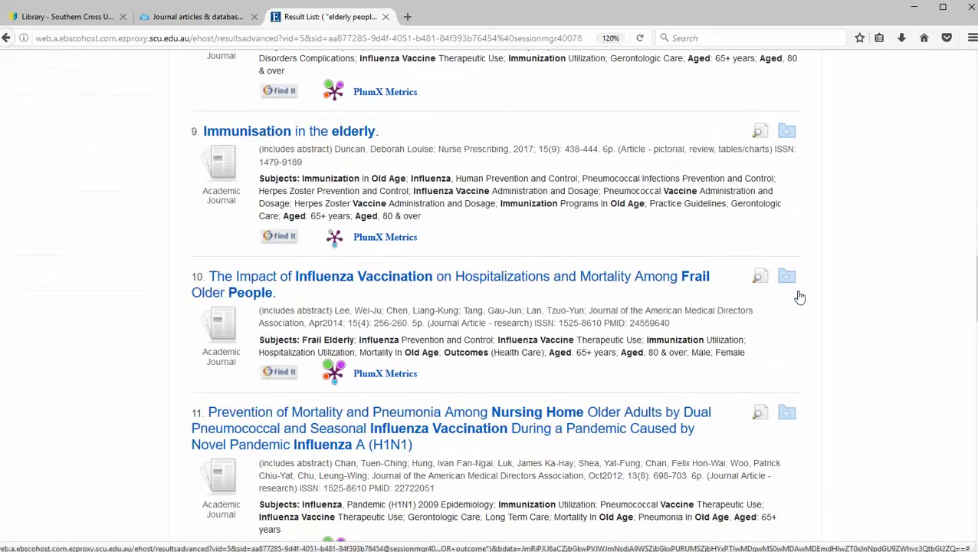
scroll(800, 296, down, 1)
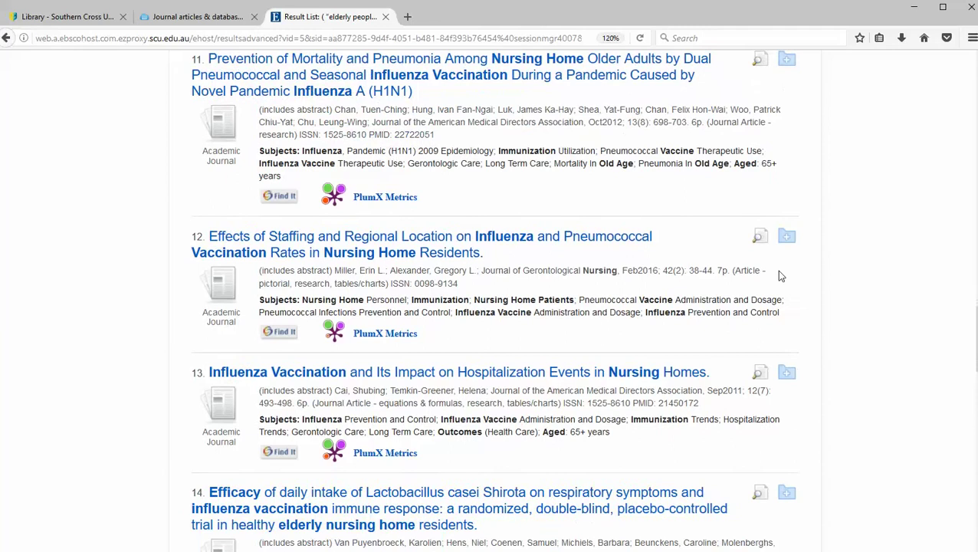
Step: Add results 12, 13 and 16, the H3N2 psycho-geriatric outbreak article, to the folder
click(787, 238)
scroll(811, 329, down, 1)
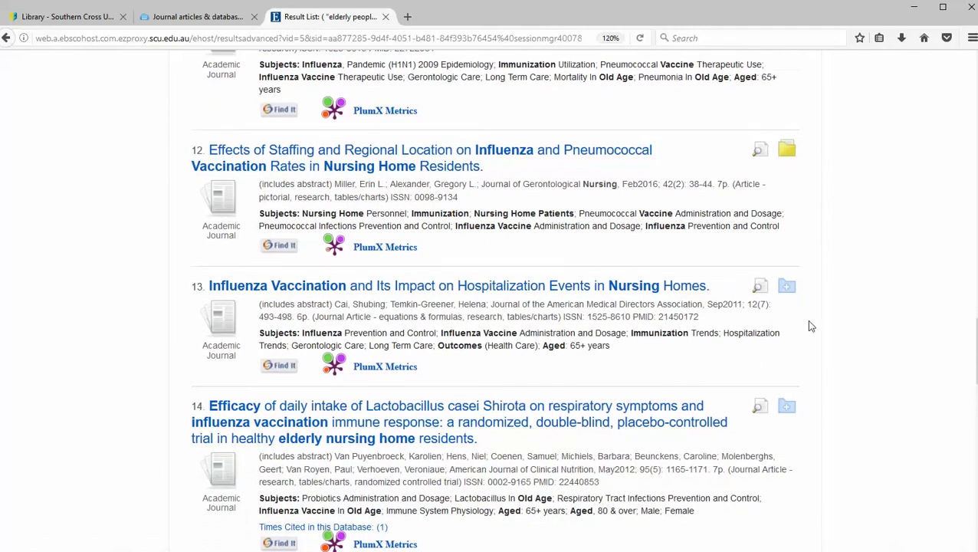
click(793, 294)
scroll(808, 328, down, 4)
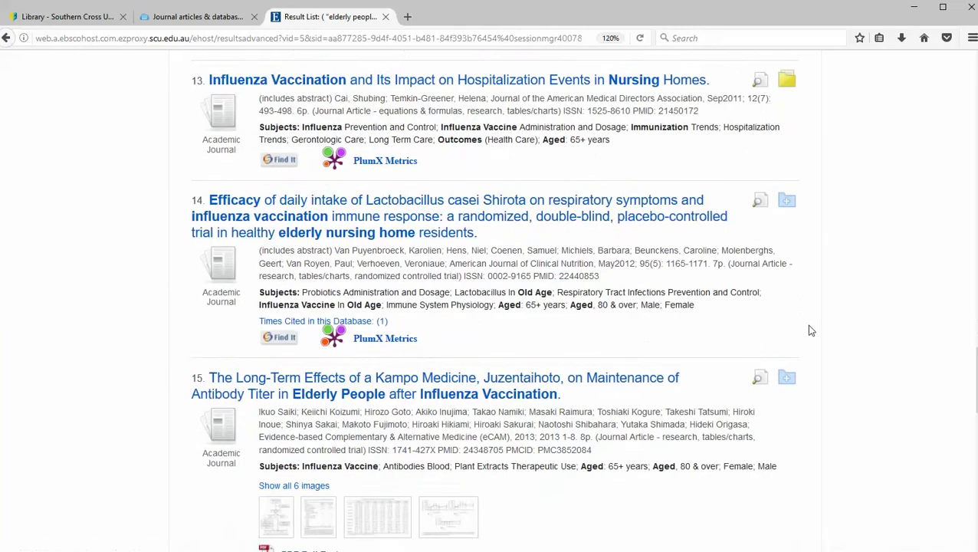
scroll(809, 328, down, 2)
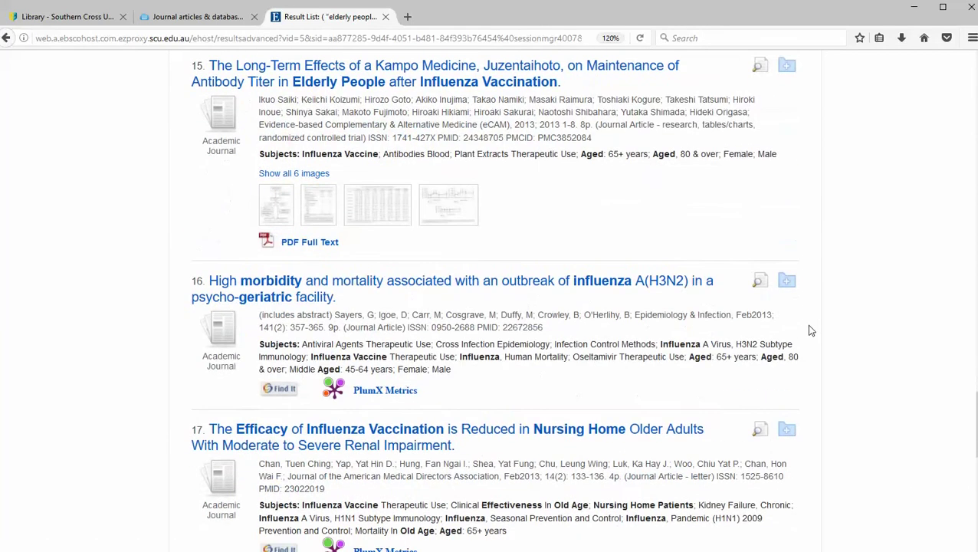
click(786, 281)
scroll(832, 378, up, 12)
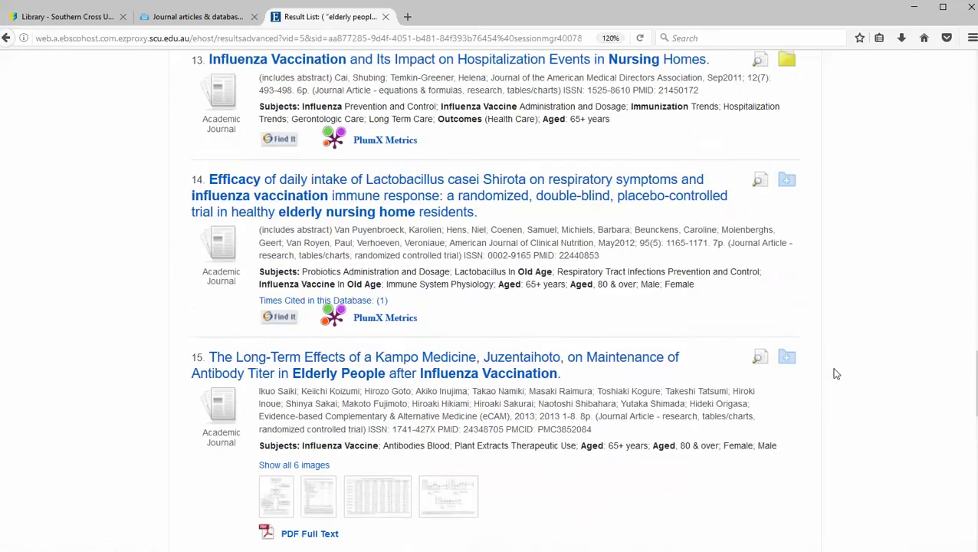
scroll(834, 345, up, 15)
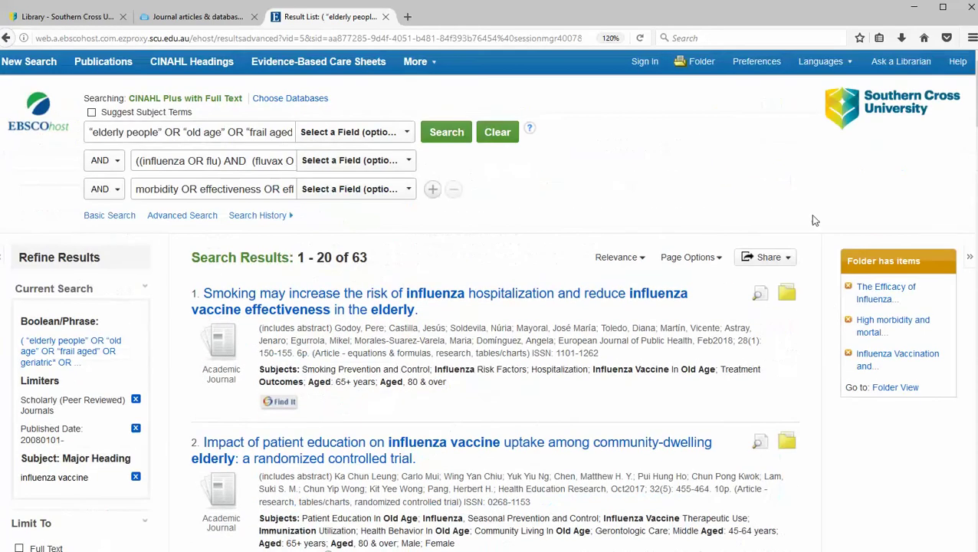
Step: Open Folder View and select all 8 saved articles
click(905, 388)
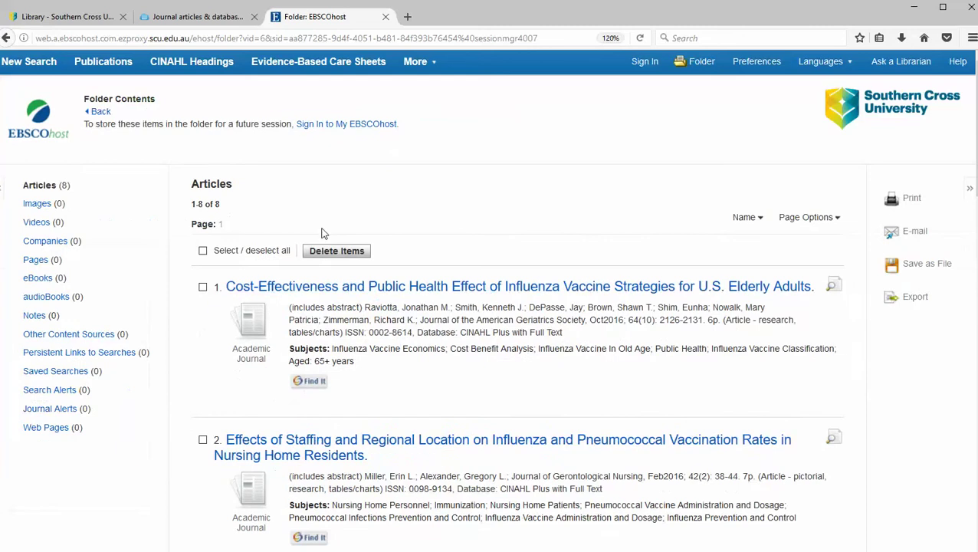
click(203, 251)
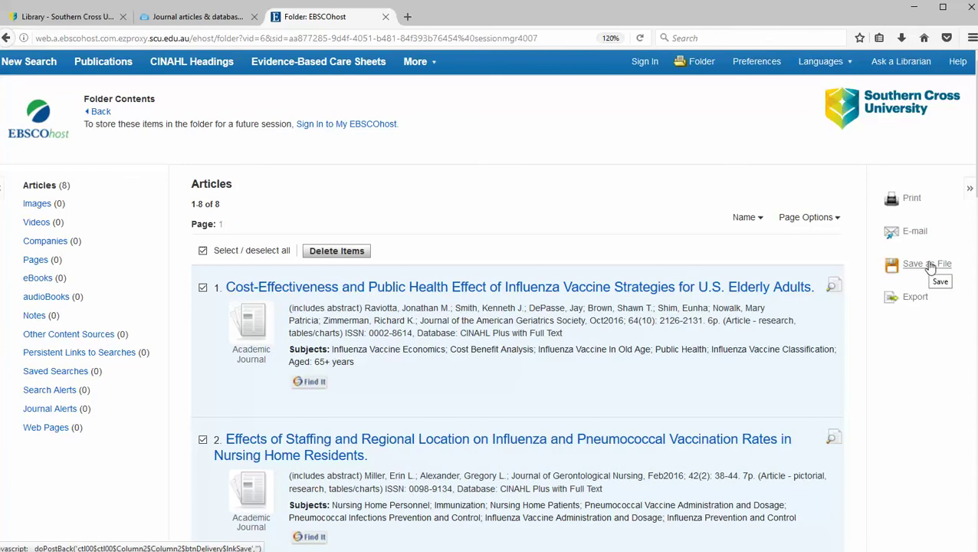
scroll(739, 278, down, 2)
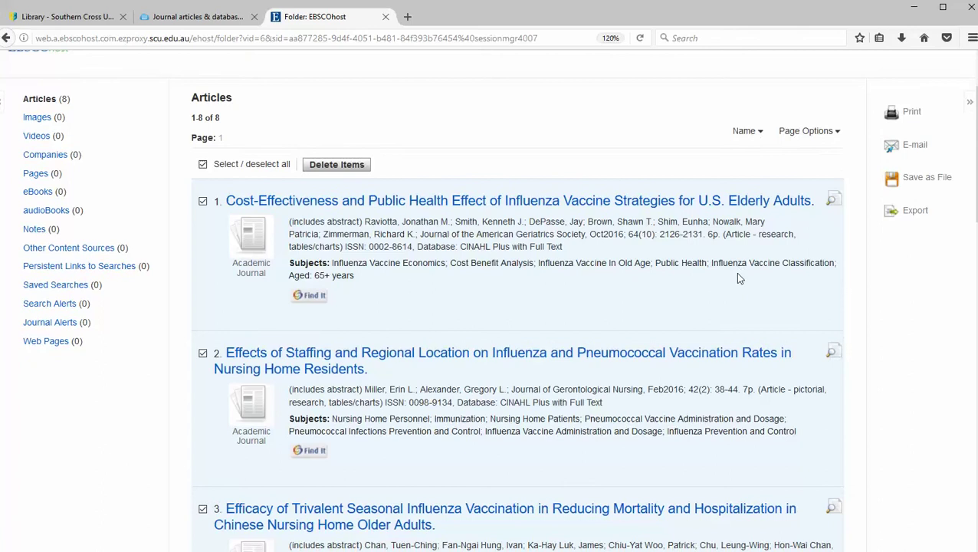
scroll(738, 276, up, 3)
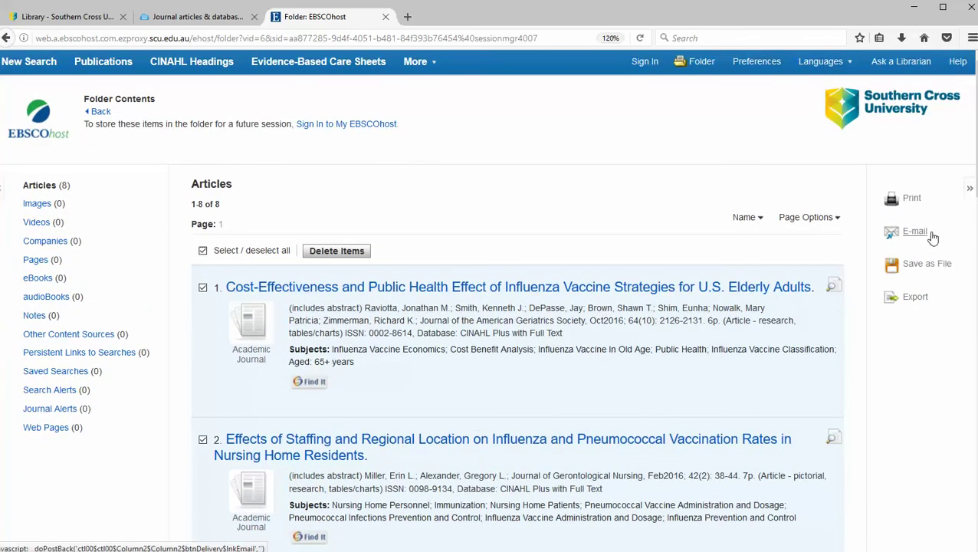
Step: E-mail the 8 articles to the saved recipient address with subject 'flu articles' and APA citations
click(917, 234)
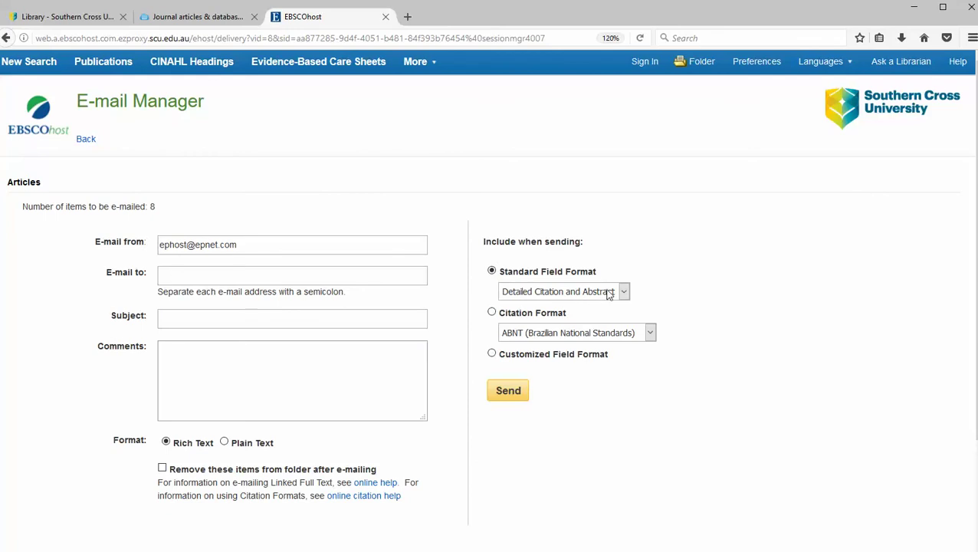
click(206, 277)
click(206, 277)
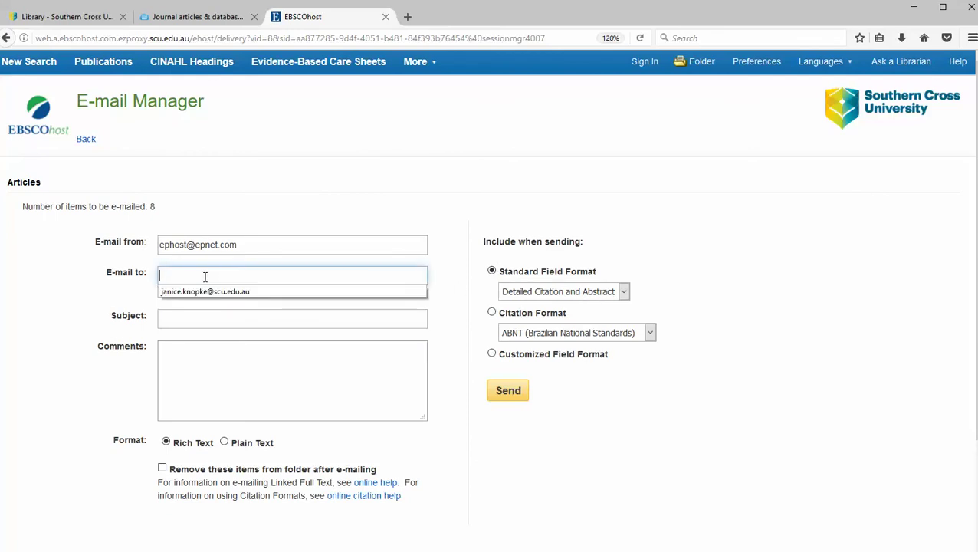
click(203, 292)
click(190, 317)
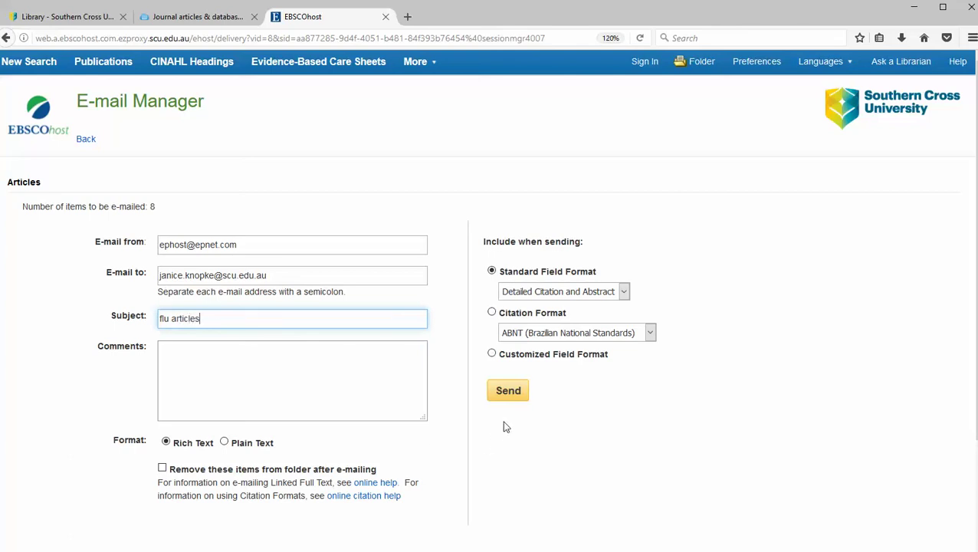
click(493, 312)
click(650, 333)
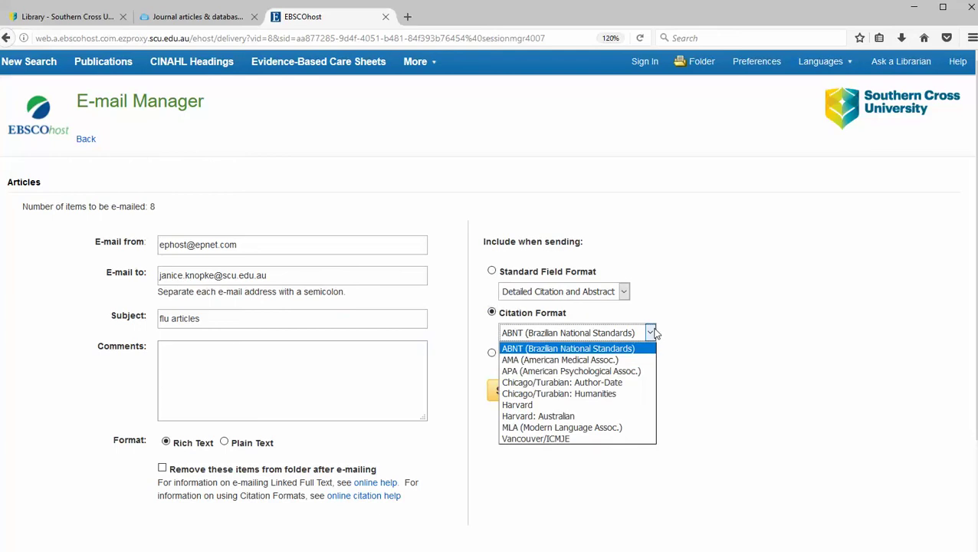
click(559, 371)
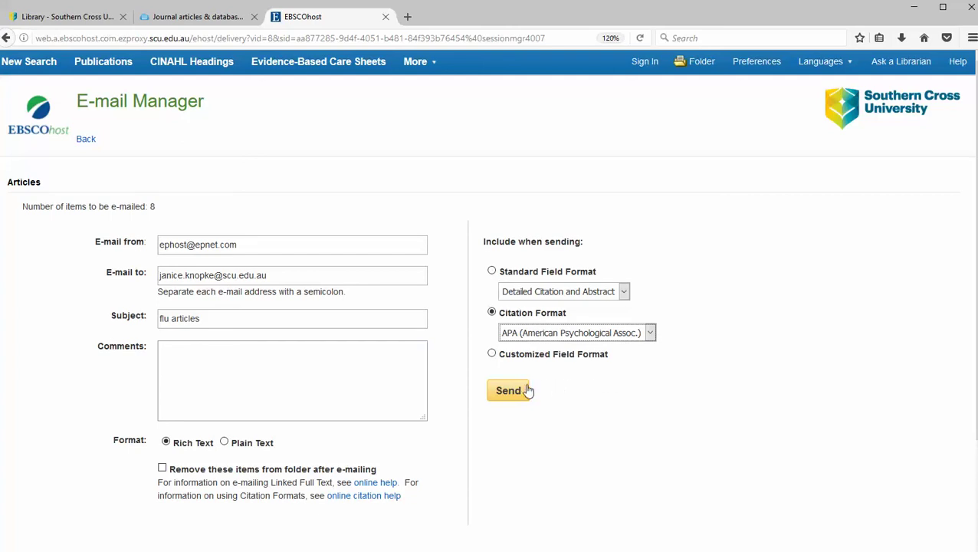
click(85, 141)
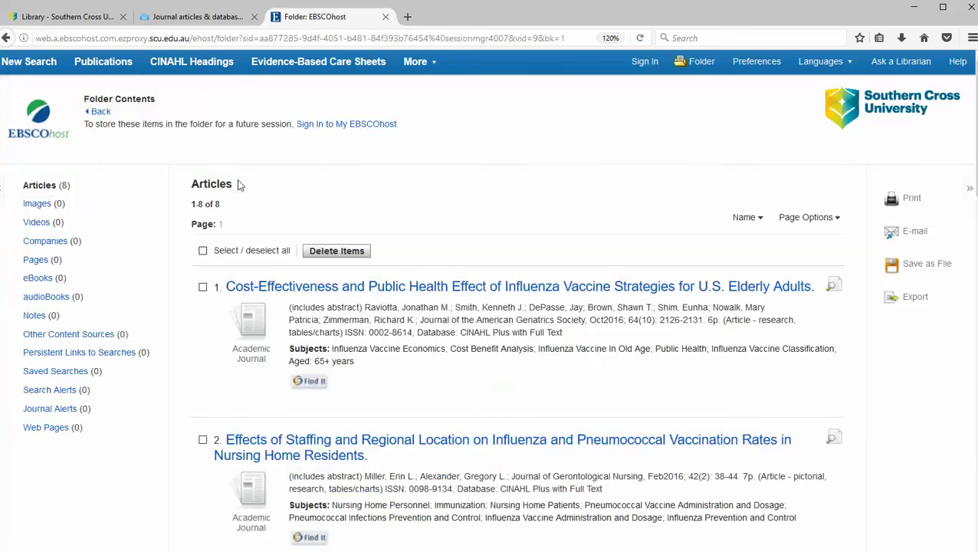
Step: Go back to the 63-article result list and clear all three search boxes
click(102, 113)
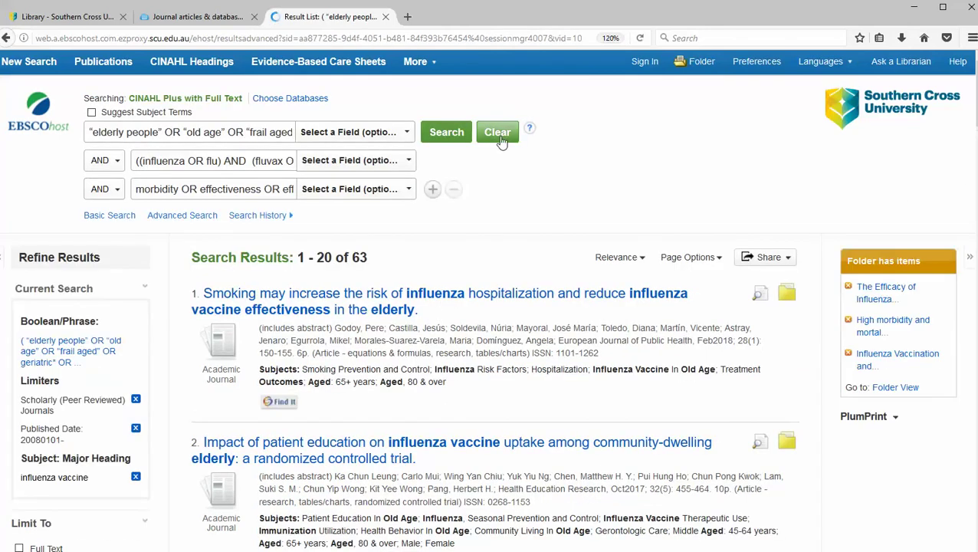
click(498, 134)
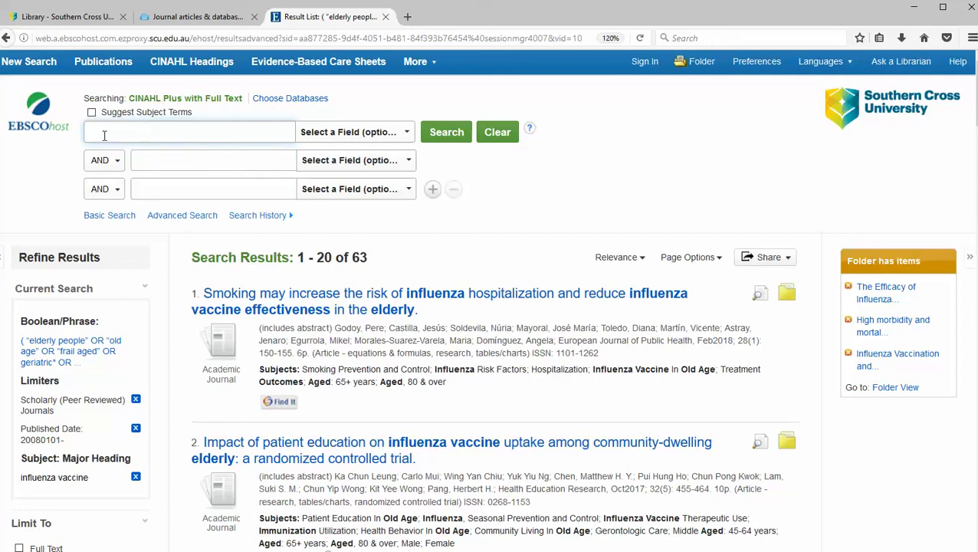
Step: Search for elderly people, influenza vaccin* and effectiveness, one term per row
text(elderly people)
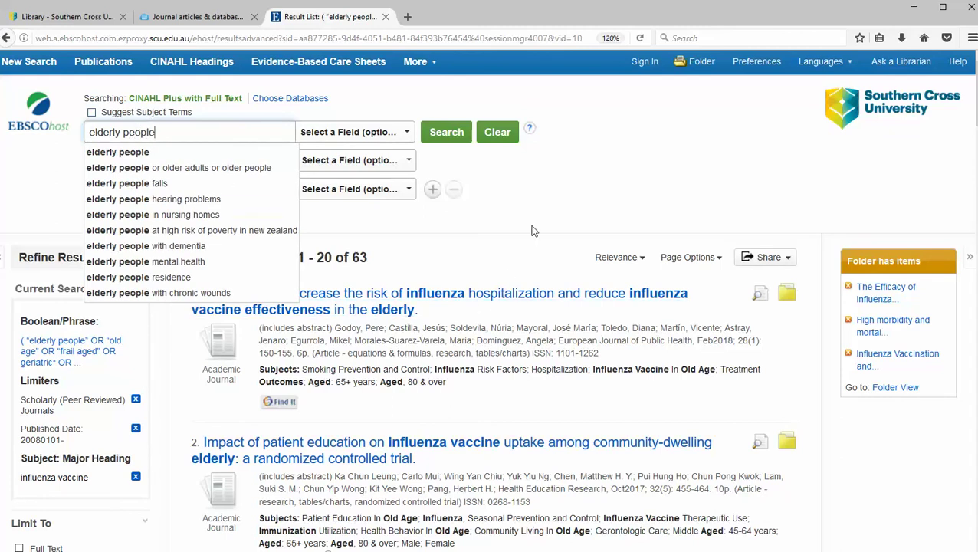
click(167, 159)
text(f)
key(BackSpace)
text(inf)
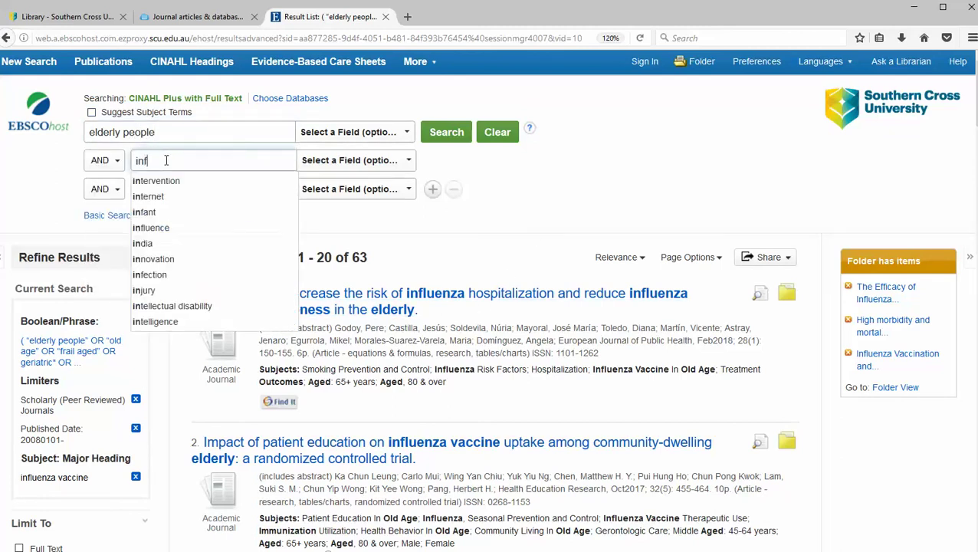
text(luenz)
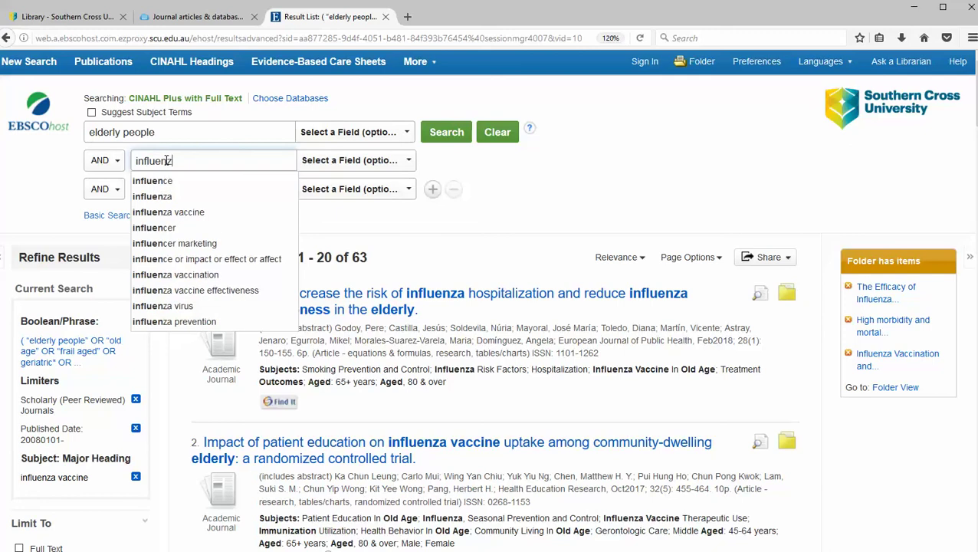
text(a vaccin)
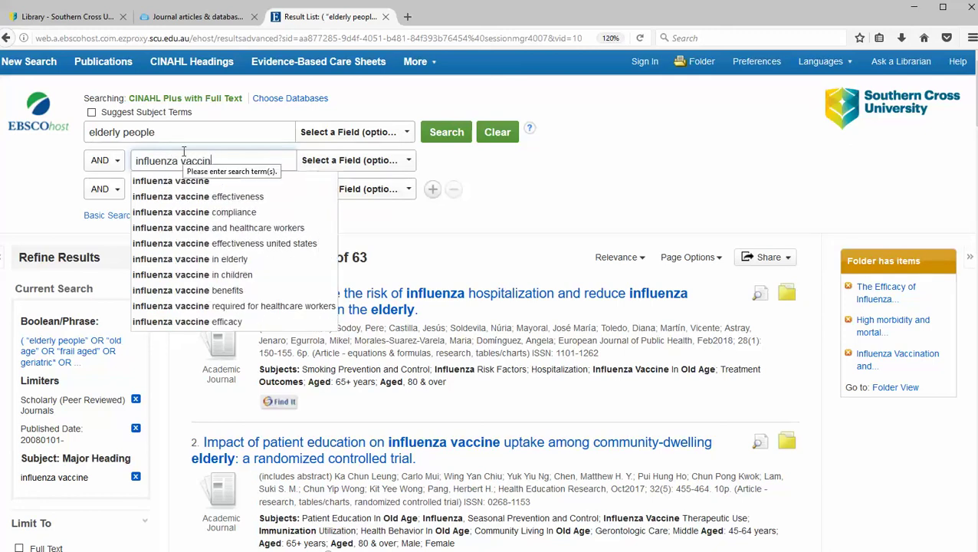
text(e*)
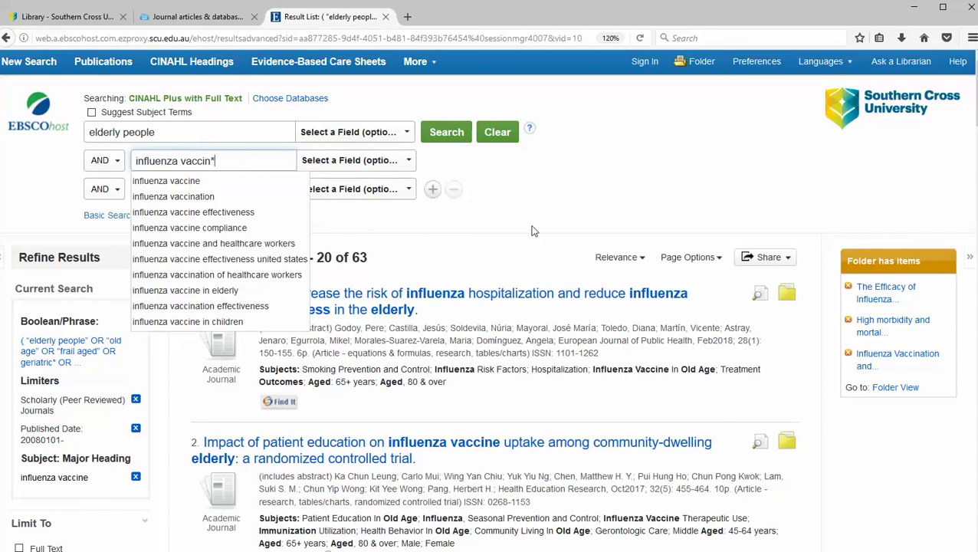
click(201, 190)
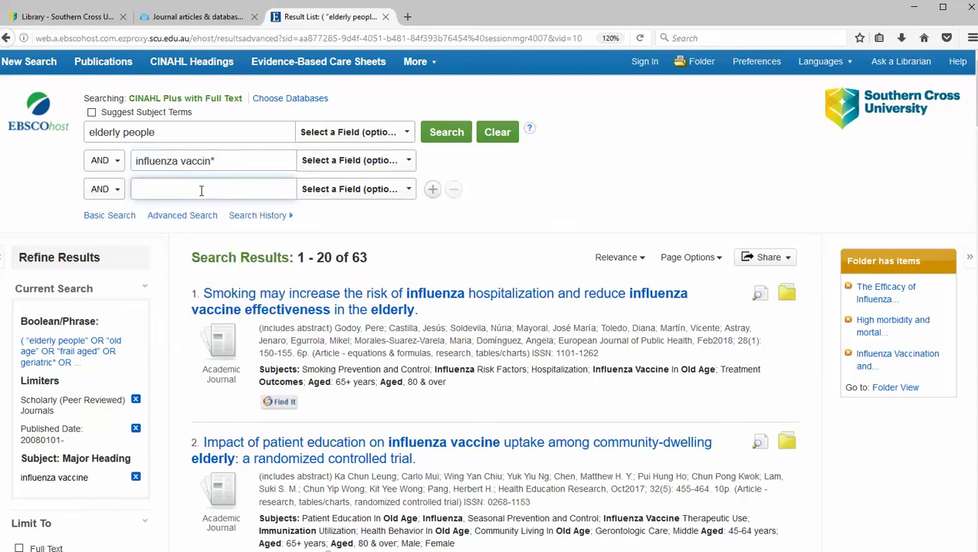
text(effect)
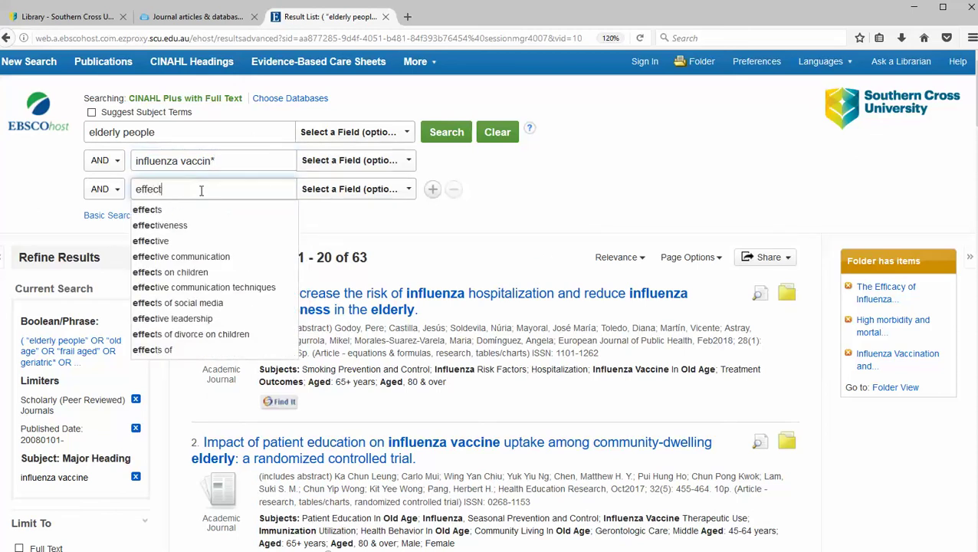
text(iveness)
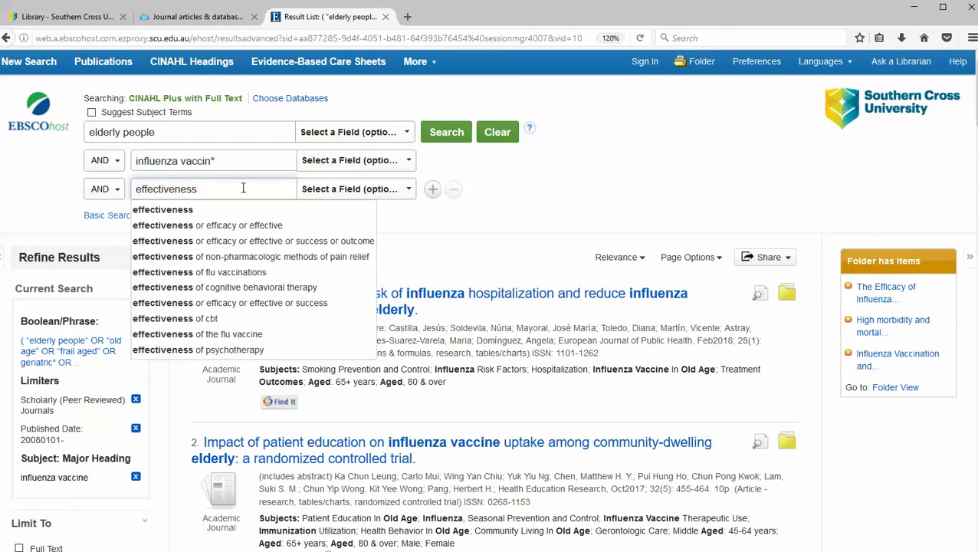
click(454, 135)
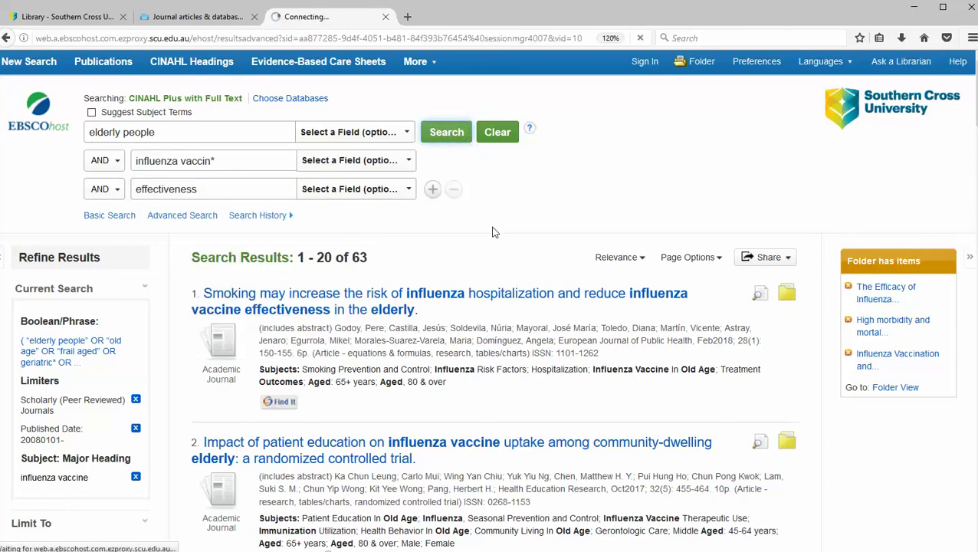